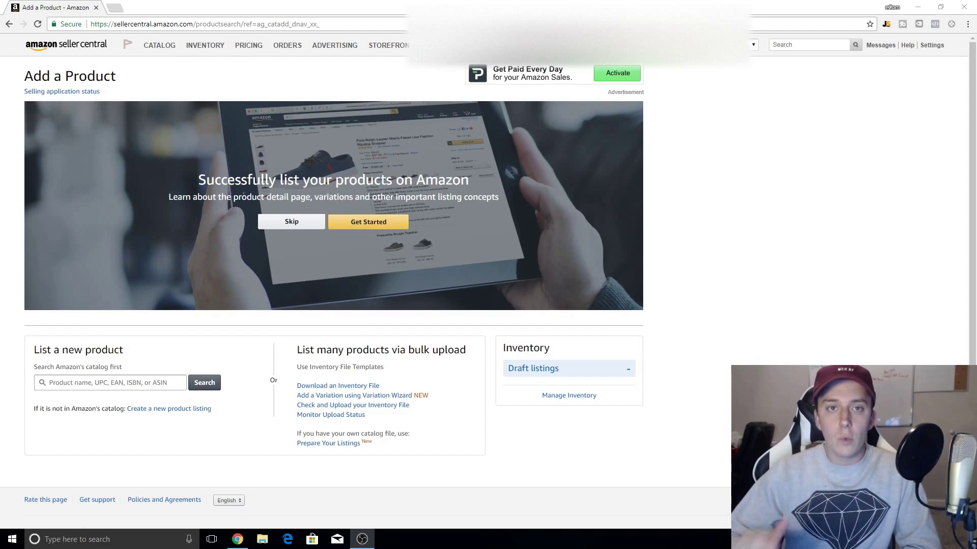
- Start a new product listing for an item that is not in Amazon's catalog
{"action": "mouse_move", "coordinate": [155, 49]}
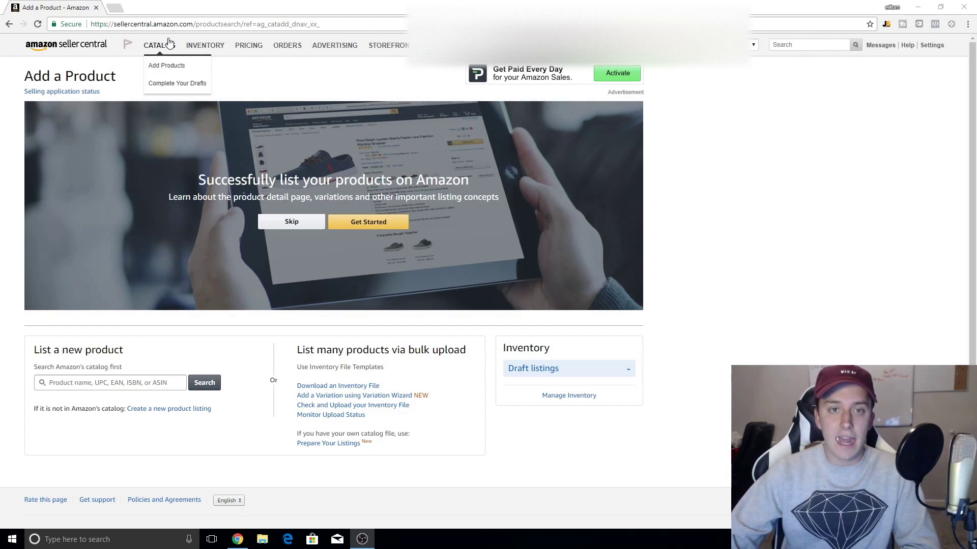
{"action": "left_click", "coordinate": [164, 65]}
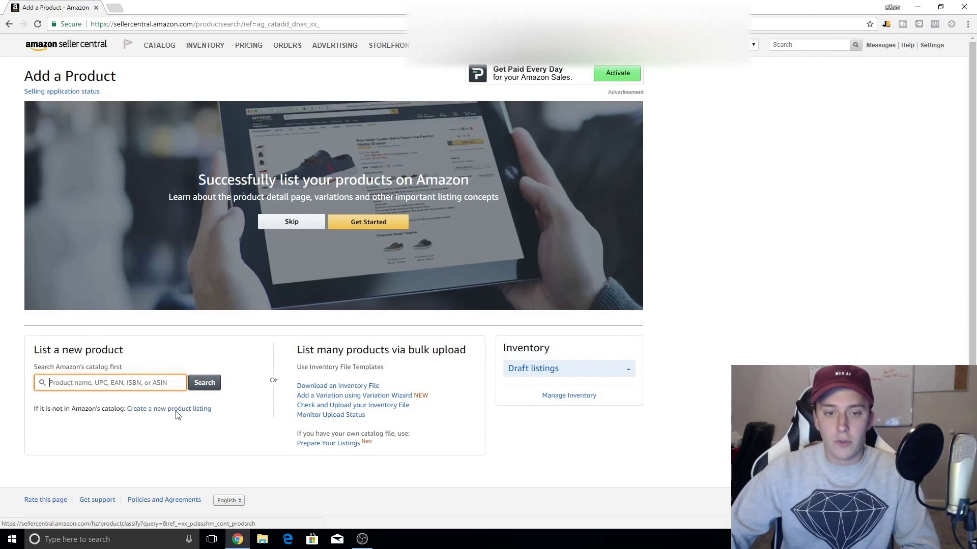
{"action": "left_click", "coordinate": [177, 412]}
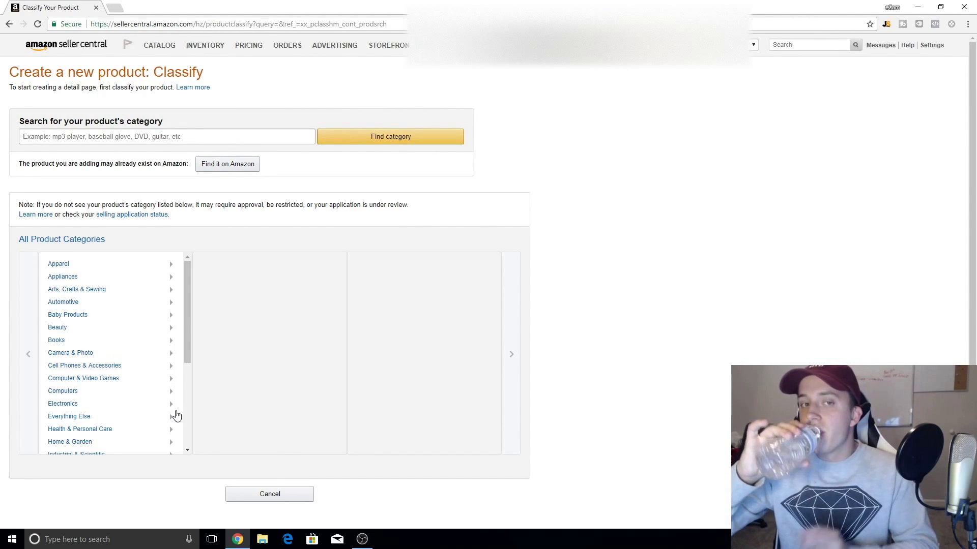
- Search for the product's category using "mole removal pen"
{"action": "left_click", "coordinate": [230, 134]}
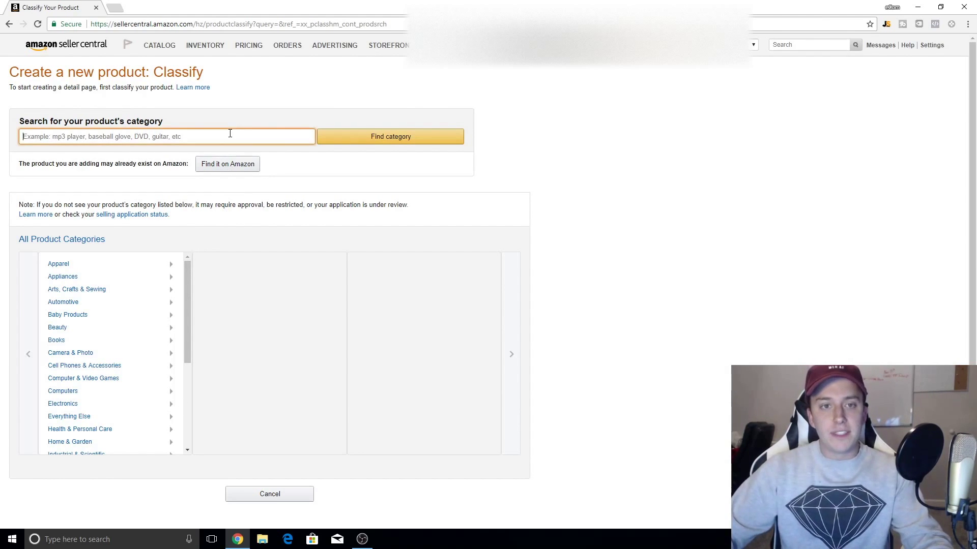
{"action": "type", "text": "mole"}
{"action": "key", "text": "Down"}
{"action": "key", "text": "Return"}
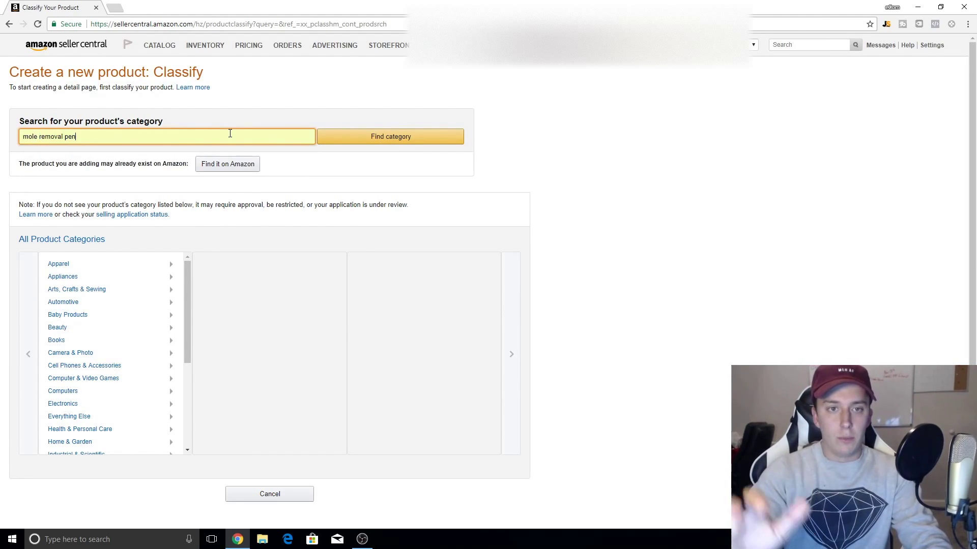
{"action": "left_click", "coordinate": [326, 136]}
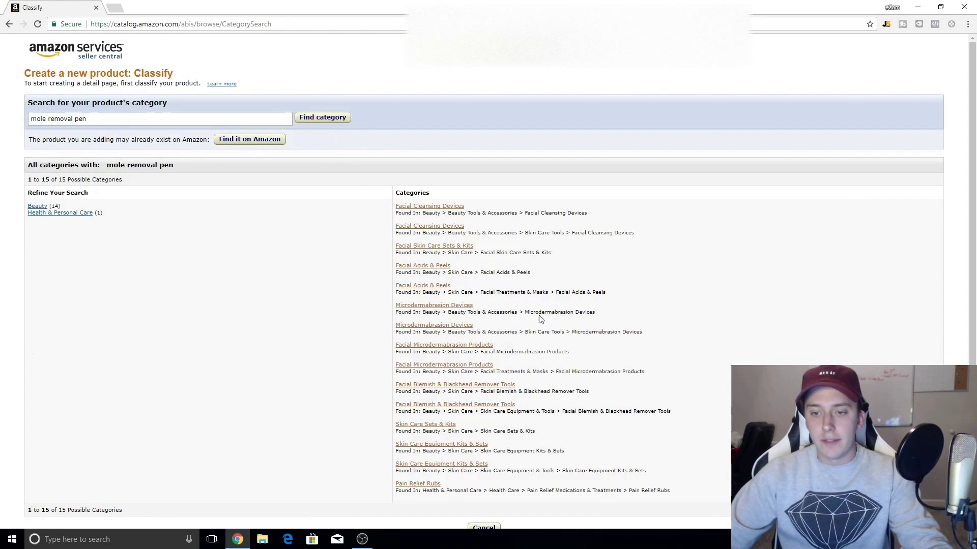
- Choose Facial Blemish & Blackhead Remover Tools under Skin Care Equipment & Tools as the category and turn on Advanced View
{"action": "scroll", "coordinate": [561, 332], "scroll_direction": "down", "scroll_amount": 1}
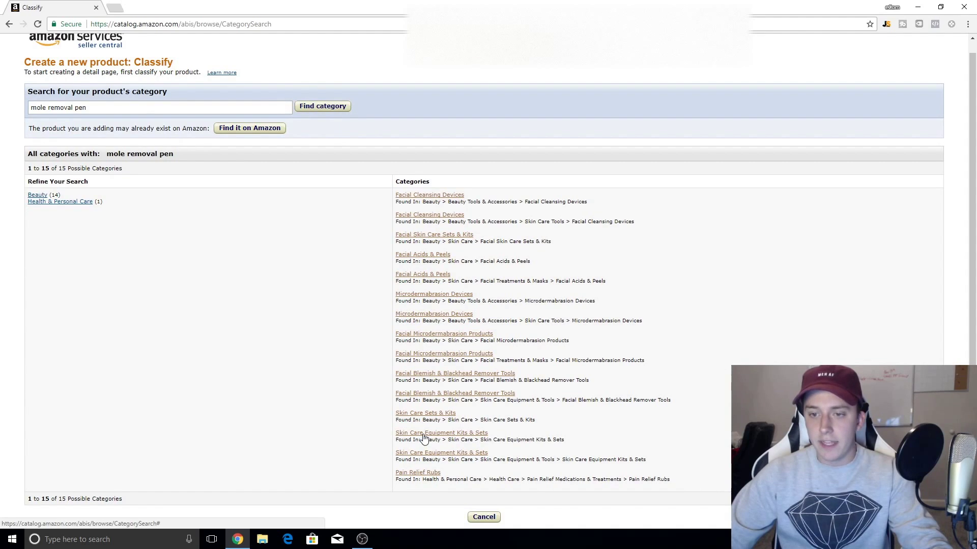
{"action": "left_click", "coordinate": [434, 394]}
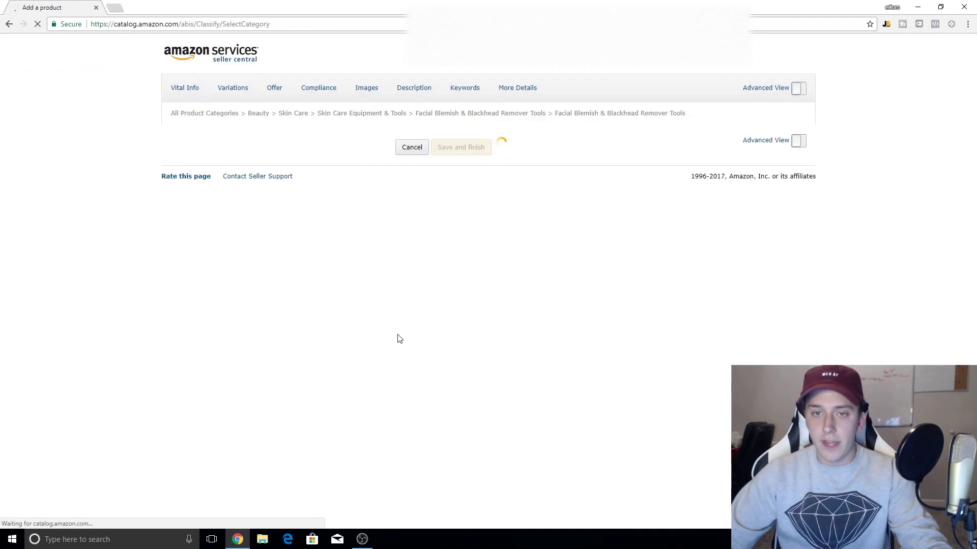
{"action": "left_click", "coordinate": [798, 89]}
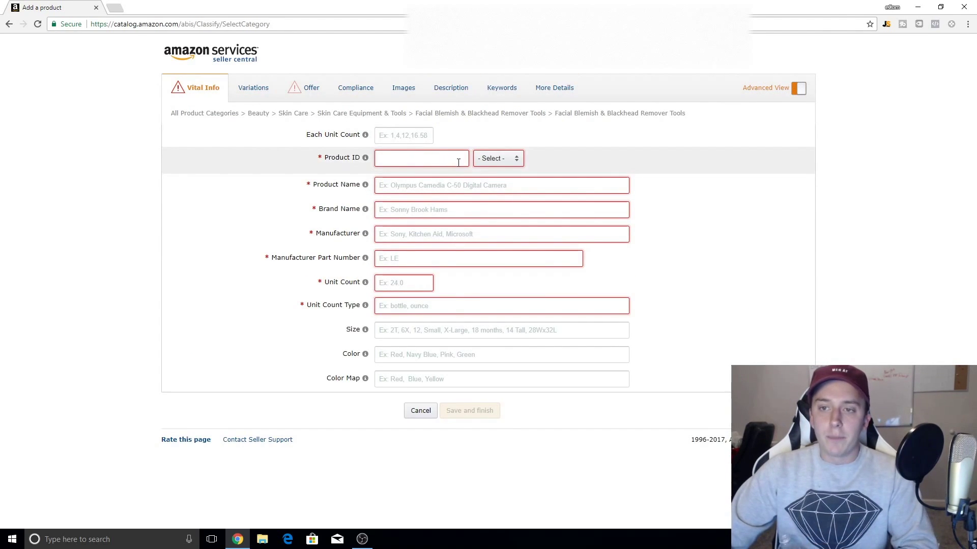
- Set the Product ID type to UPC
{"action": "left_click", "coordinate": [501, 159]}
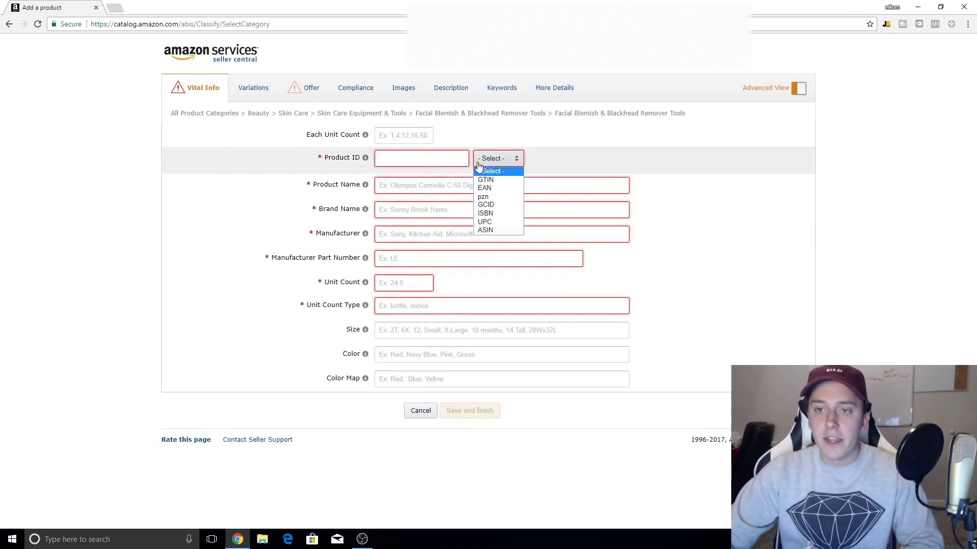
{"action": "left_click", "coordinate": [508, 222]}
{"action": "left_click", "coordinate": [428, 161]}
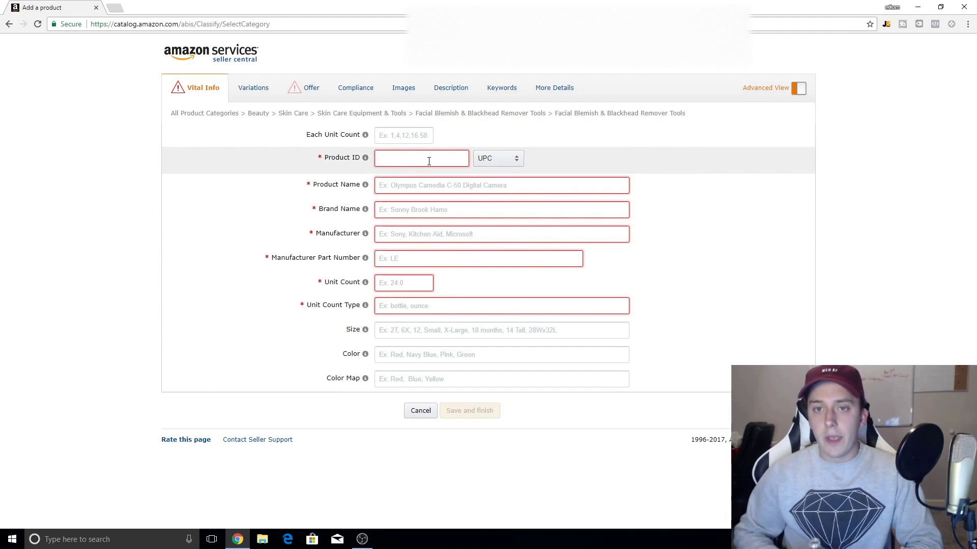
- Open productbarcodes.com in a new browser tab and look over its UPC code packages and prices
{"action": "left_click", "coordinate": [113, 5]}
{"action": "type", "text": "productbarcodes.com"}
{"action": "key", "text": "Return"}
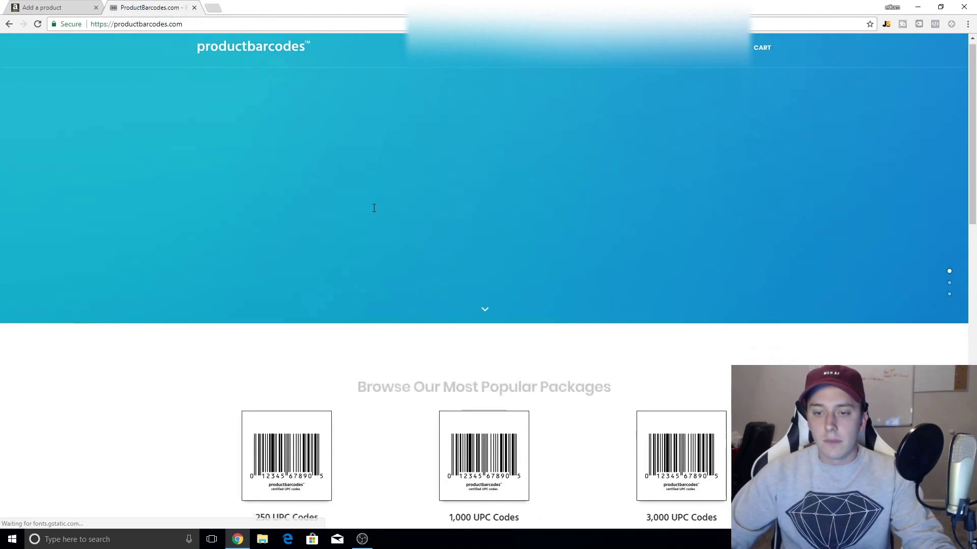
{"action": "scroll", "coordinate": [309, 246], "scroll_direction": "down", "scroll_amount": 3}
{"action": "scroll", "coordinate": [310, 244], "scroll_direction": "down", "scroll_amount": 3}
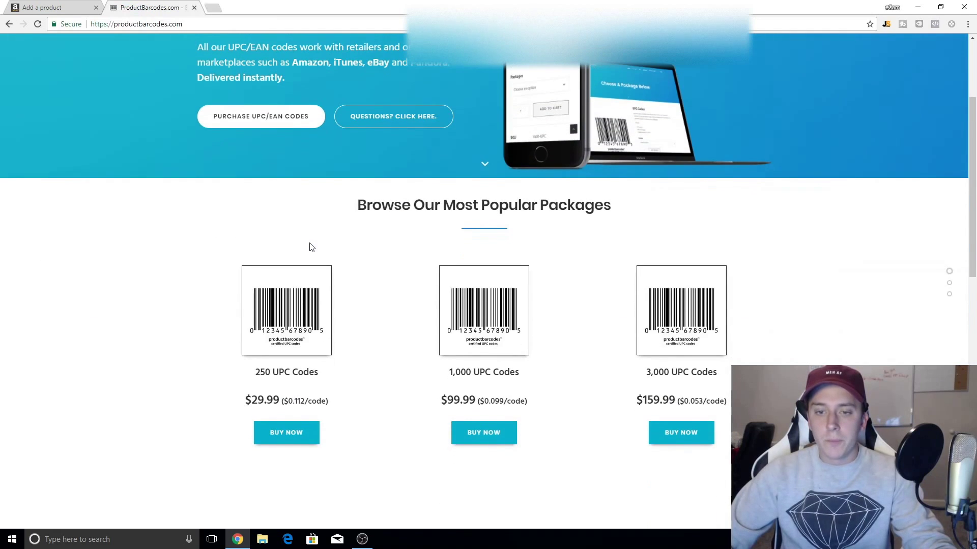
{"action": "scroll", "coordinate": [312, 247], "scroll_direction": "up", "scroll_amount": 3}
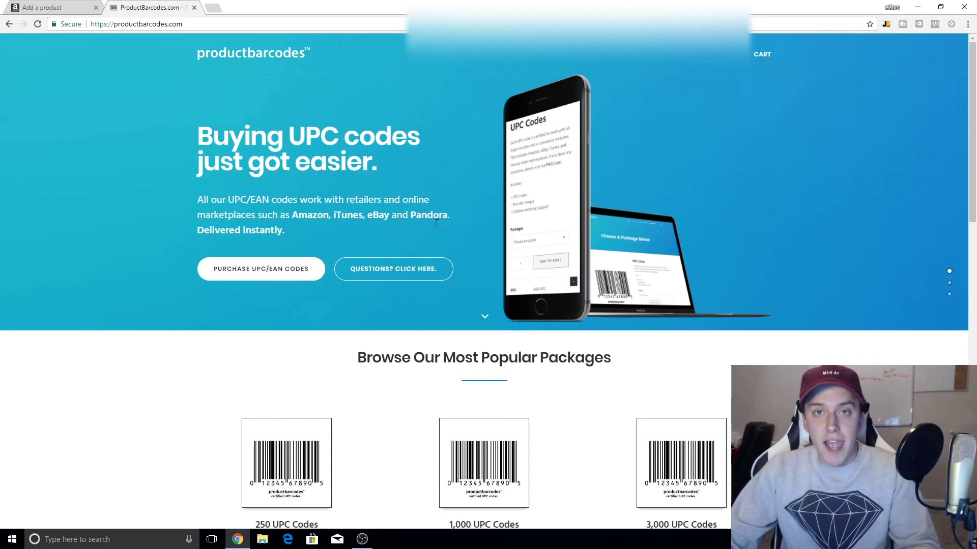
{"action": "key", "text": "ctrl+Tab"}
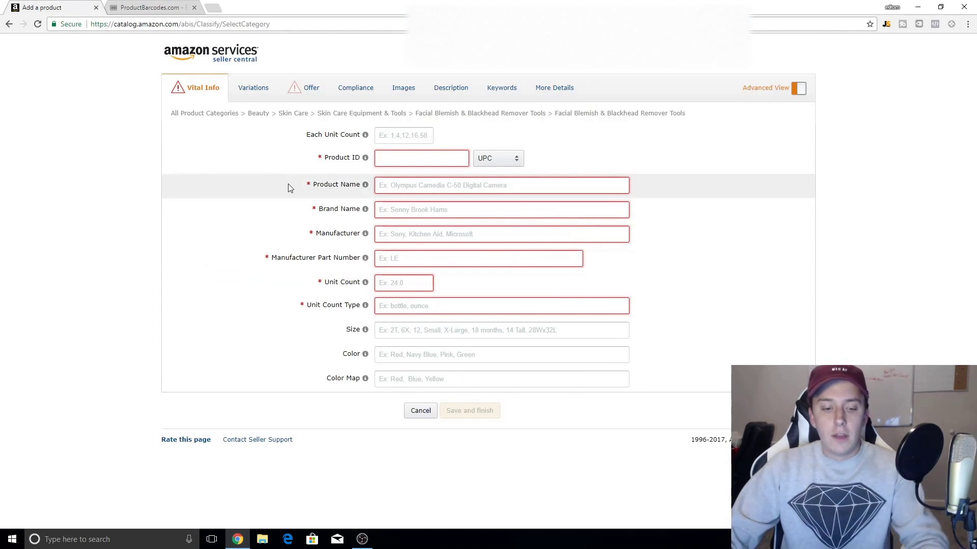
{"action": "type", "text": "543645276543"}
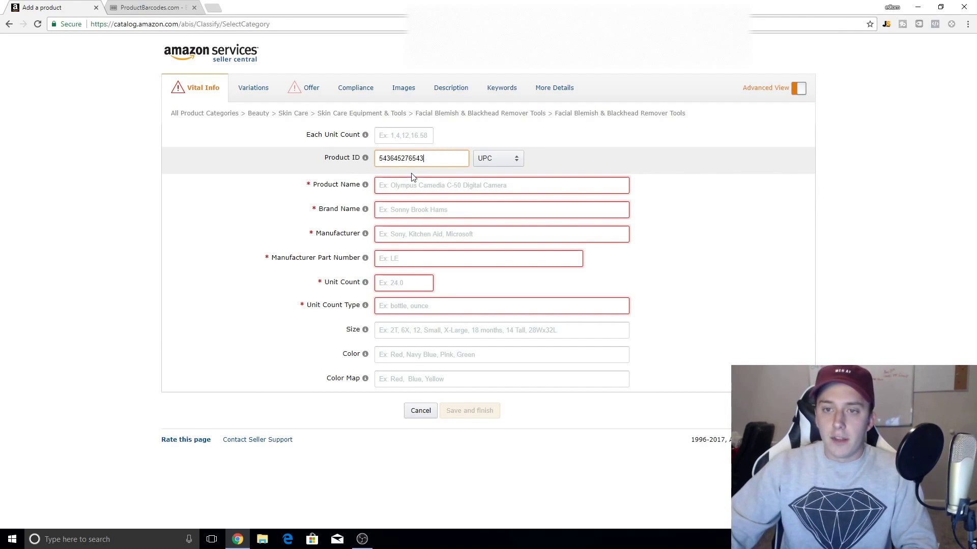
{"action": "left_click", "coordinate": [436, 184]}
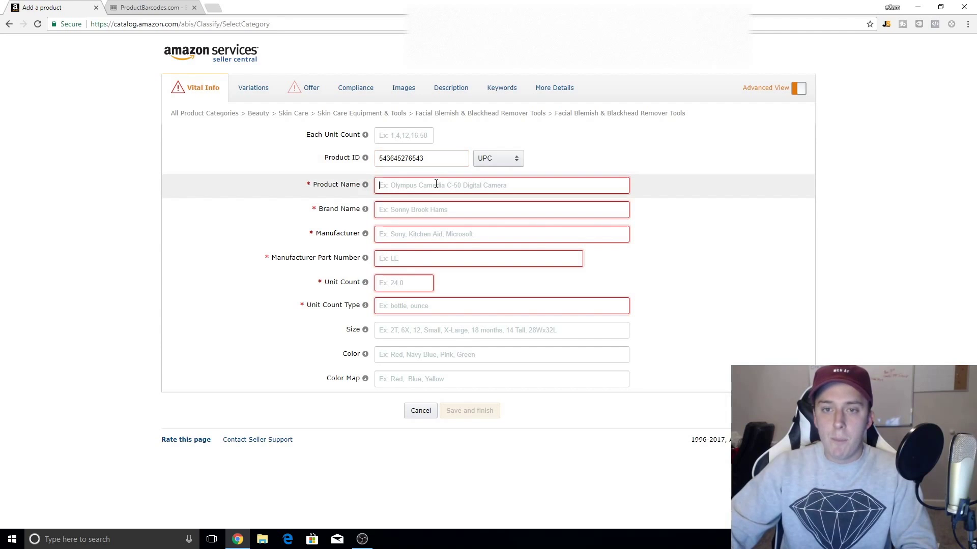
{"action": "type", "text": "Mole"}
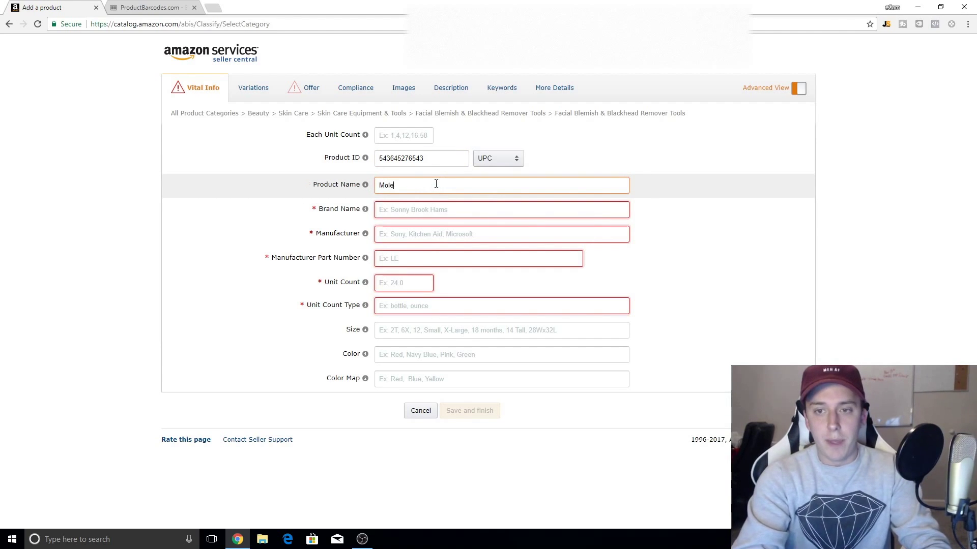
{"action": "type", "text": " Removal pen"}
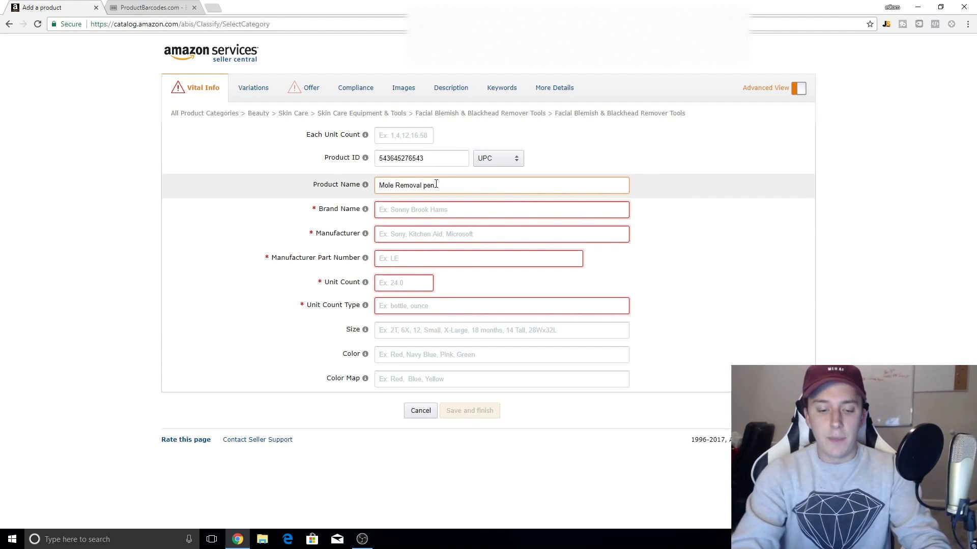
{"action": "key", "text": "BackSpace"}
{"action": "type", "text": "Pen"}
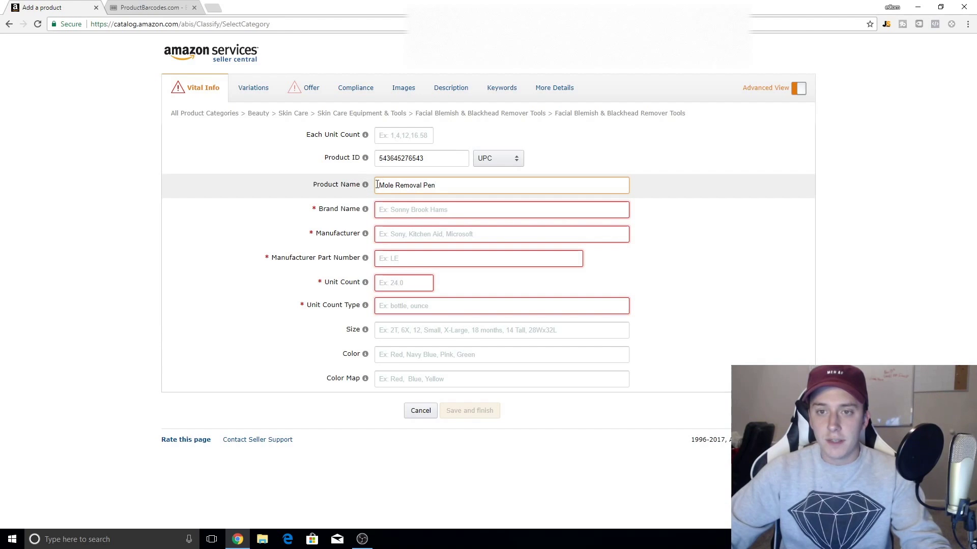
{"action": "type", "text": "MamaShops"}
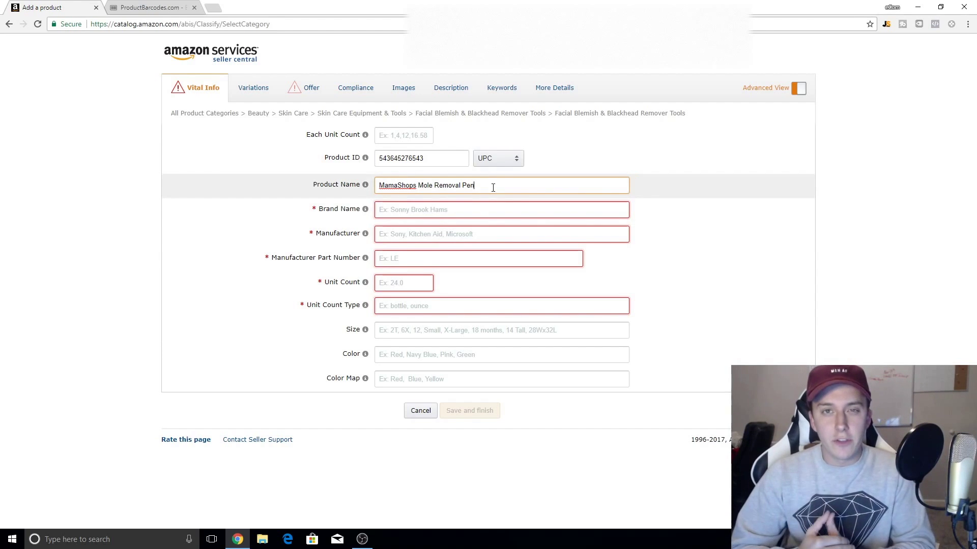
- Search amazon.com for "mole removal pen" in a new browser tab and examine the titles of competing listings
{"action": "left_click", "coordinate": [212, 8]}
{"action": "type", "text": "a"}
{"action": "key", "text": "Return"}
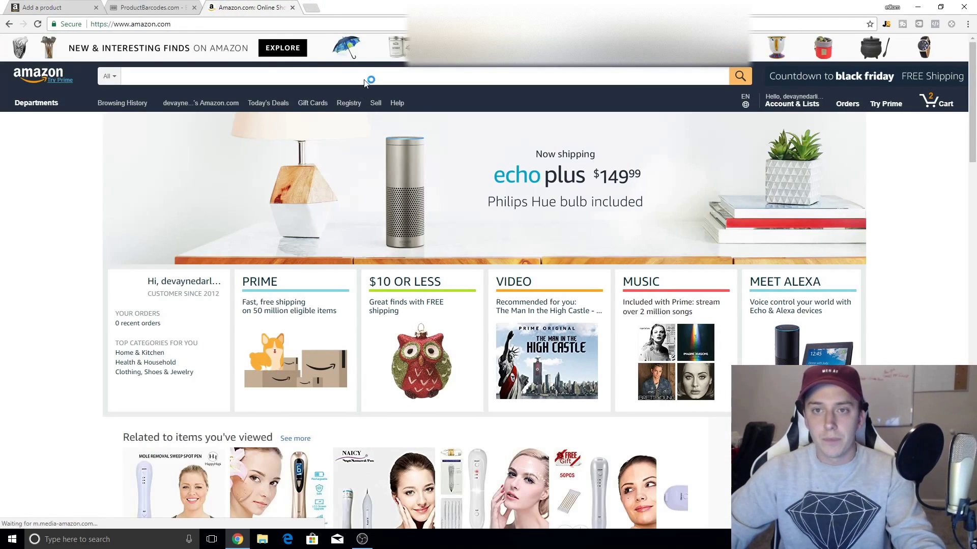
{"action": "type", "text": "mole removal pen"}
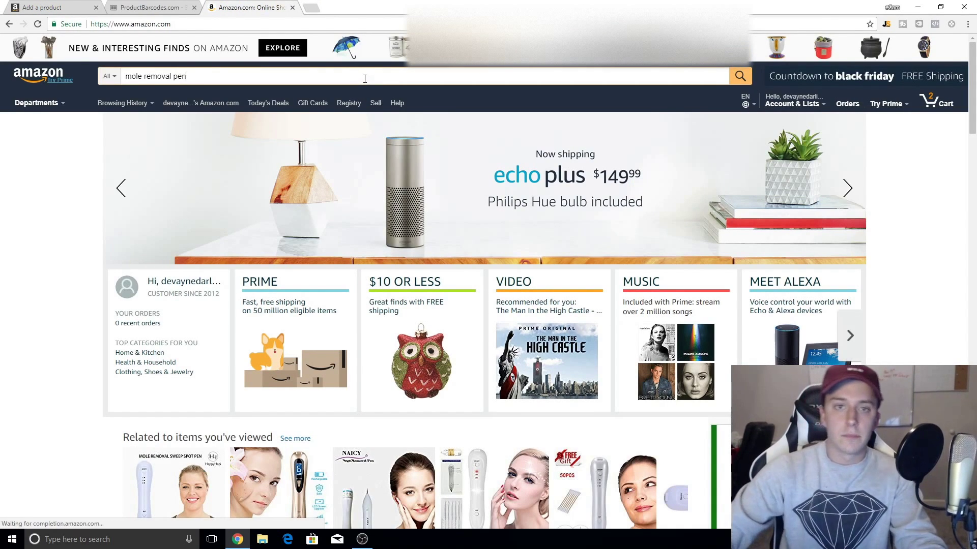
{"action": "key", "text": "Return"}
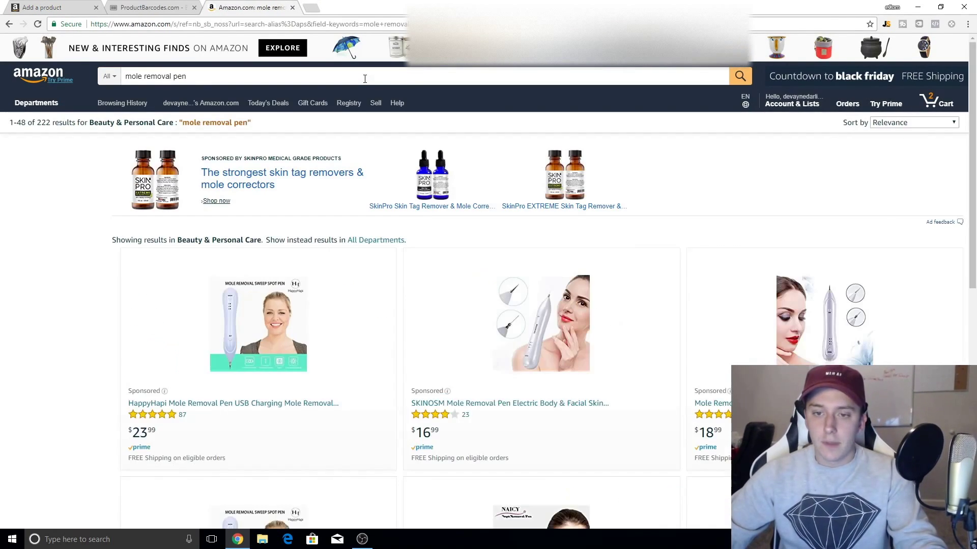
{"action": "scroll", "coordinate": [389, 184], "scroll_direction": "down", "scroll_amount": 4}
{"action": "scroll", "coordinate": [387, 184], "scroll_direction": "down", "scroll_amount": 1}
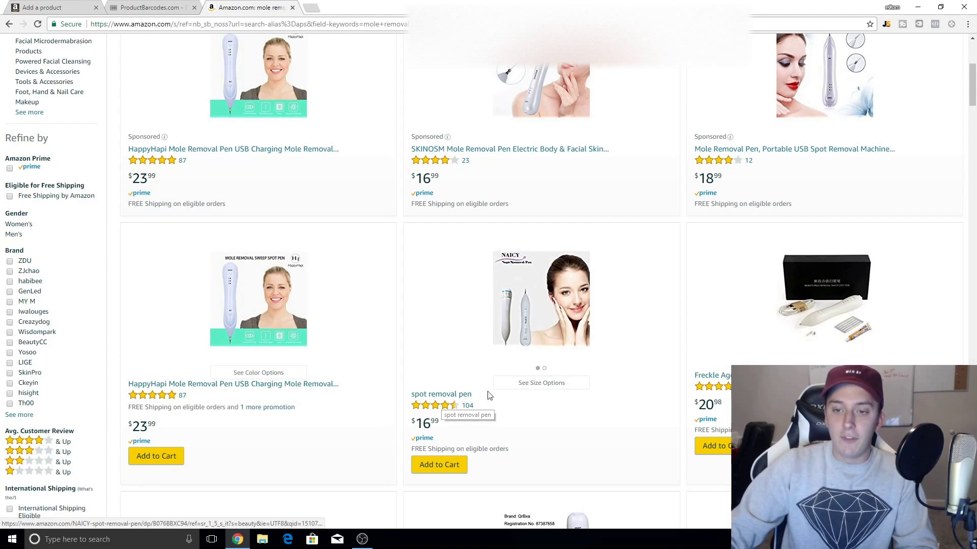
{"action": "left_click_drag", "start_coordinate": [486, 395], "coordinate": [413, 398]}
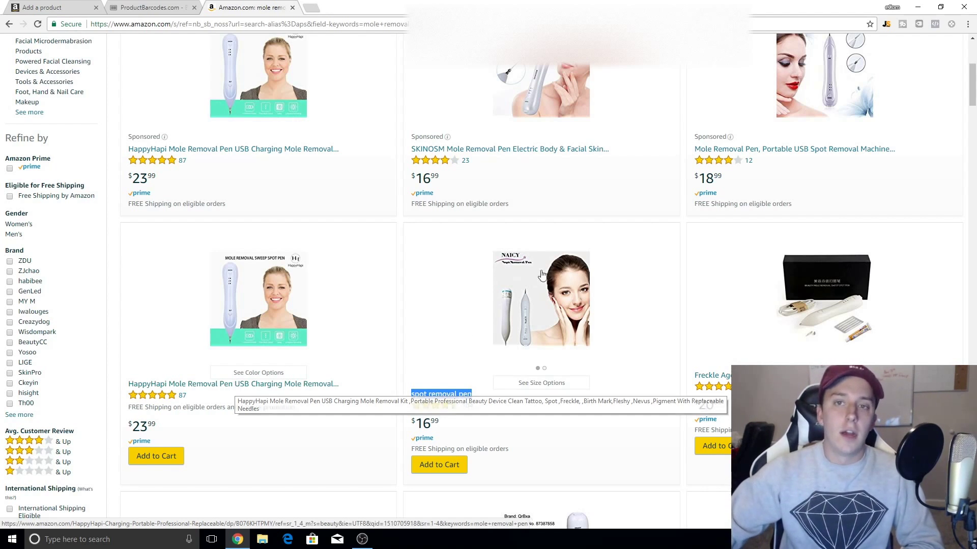
- Search the web for an Amazon keyword tool in a new browser tab and open keywordtool.io's Amazon page
{"action": "left_click", "coordinate": [314, 5]}
{"action": "type", "text": "a"}
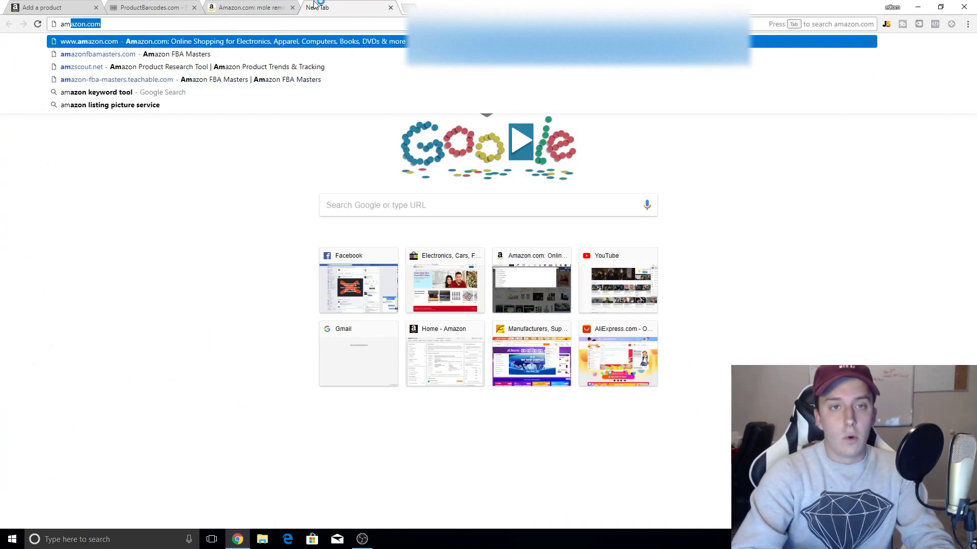
{"action": "key", "text": "BackSpace"}
{"action": "key", "text": "BackSpace"}
{"action": "type", "text": "amazon key"}
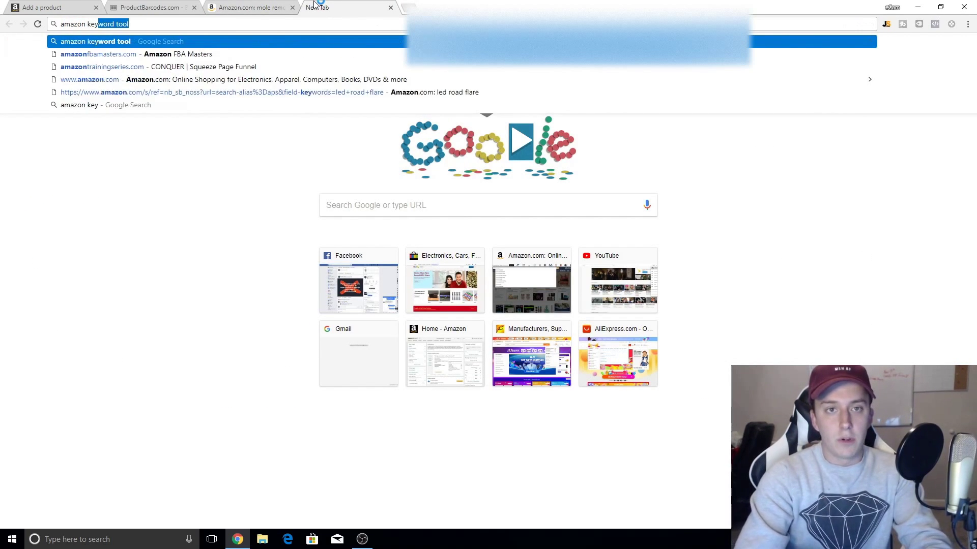
{"action": "key", "text": "Return"}
{"action": "left_click", "coordinate": [133, 290]}
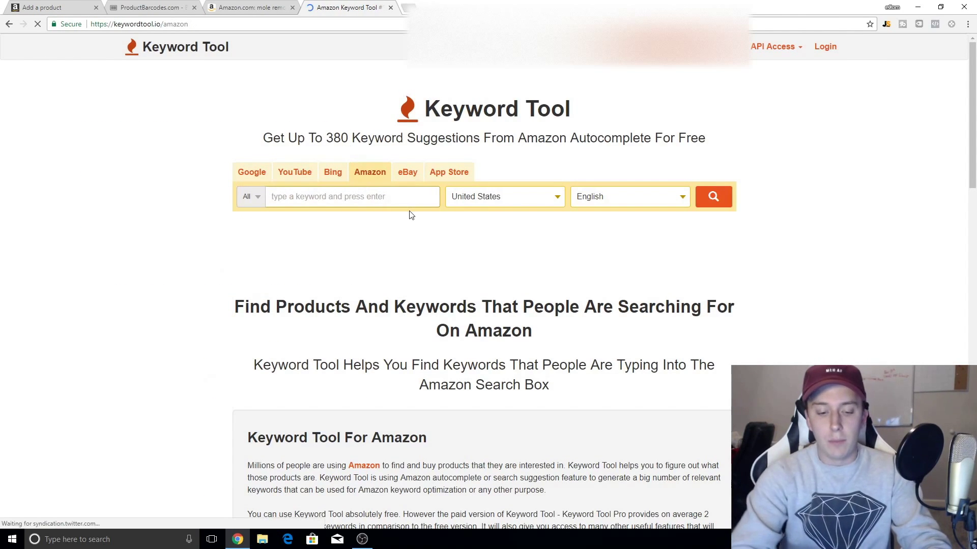
- Look up Amazon keyword suggestions for "mole removal pen" and review the suggested keywords
{"action": "type", "text": "mole remoavl pe"}
{"action": "key", "text": "BackSpace"}
{"action": "key", "text": "BackSpace"}
{"action": "key", "text": "BackSpace"}
{"action": "key", "text": "BackSpace"}
{"action": "key", "text": "BackSpace"}
{"action": "key", "text": "BackSpace"}
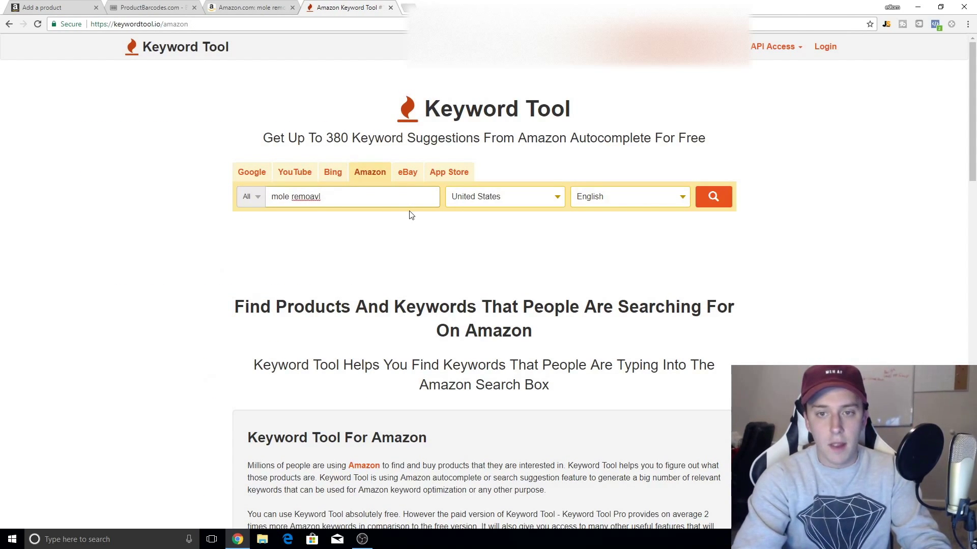
{"action": "type", "text": "val pen"}
{"action": "key", "text": "Return"}
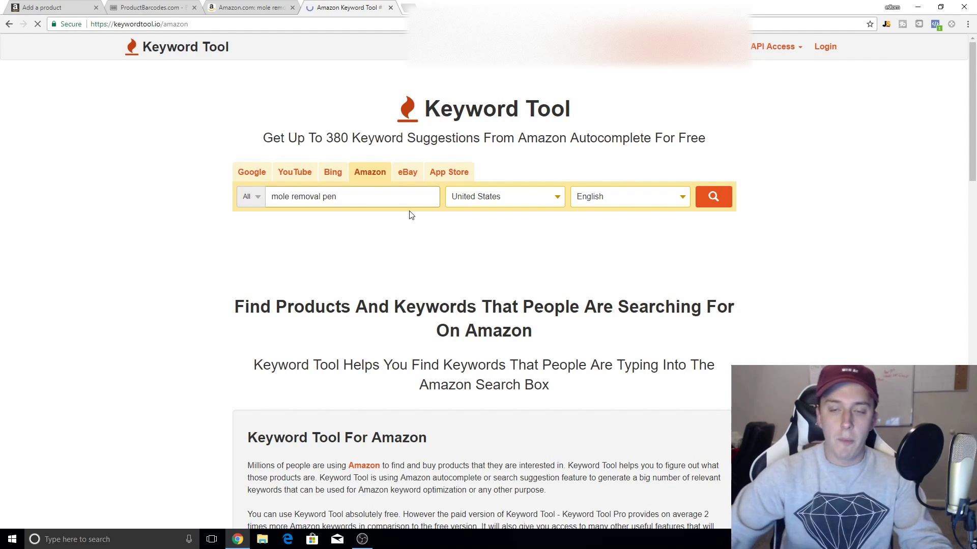
{"action": "scroll", "coordinate": [619, 259], "scroll_direction": "down", "scroll_amount": 2}
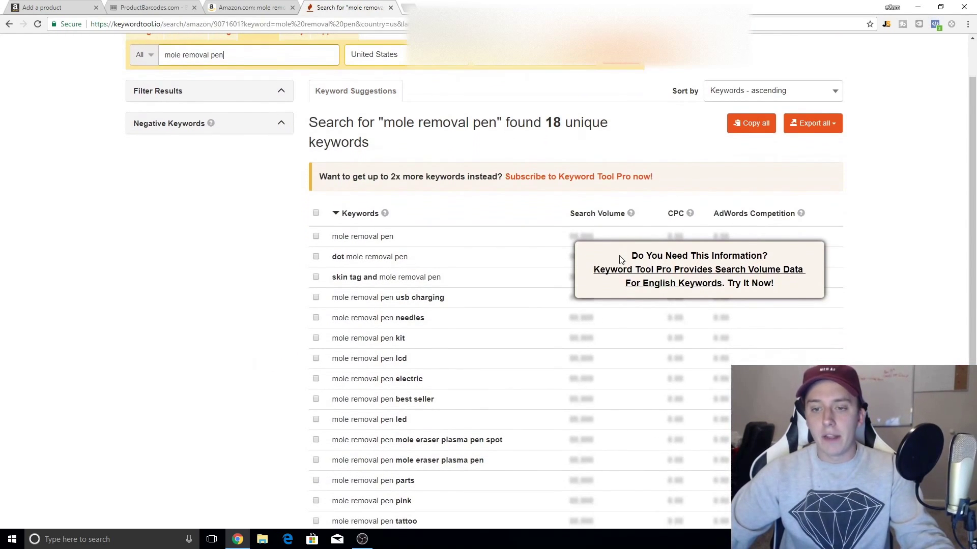
{"action": "scroll", "coordinate": [435, 266], "scroll_direction": "down", "scroll_amount": 1}
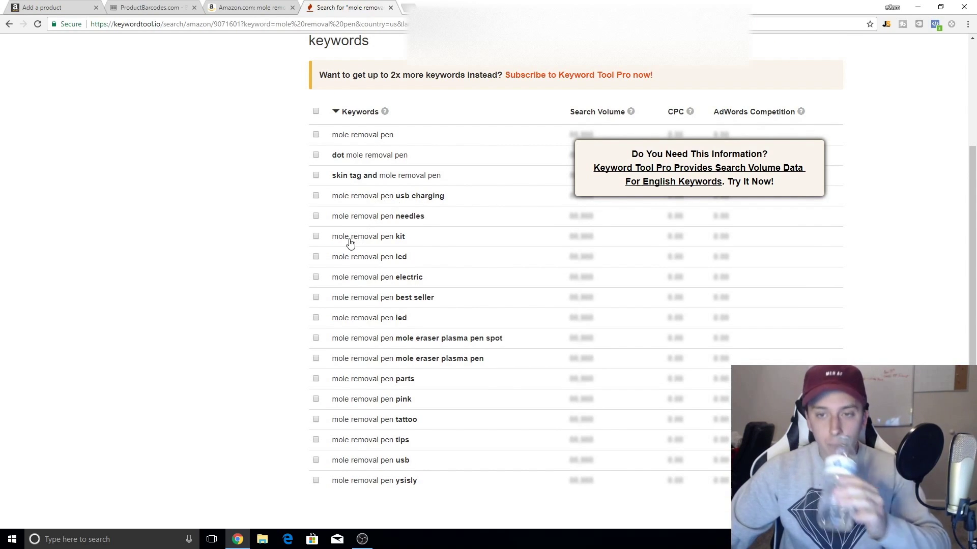
- Back in the product listing, extend the Product Name to "MamaShops Mole Removal Pen Needles with Charging Kit Portable"
{"action": "key", "text": "ctrl+1"}
{"action": "type", "text": "Needles"}
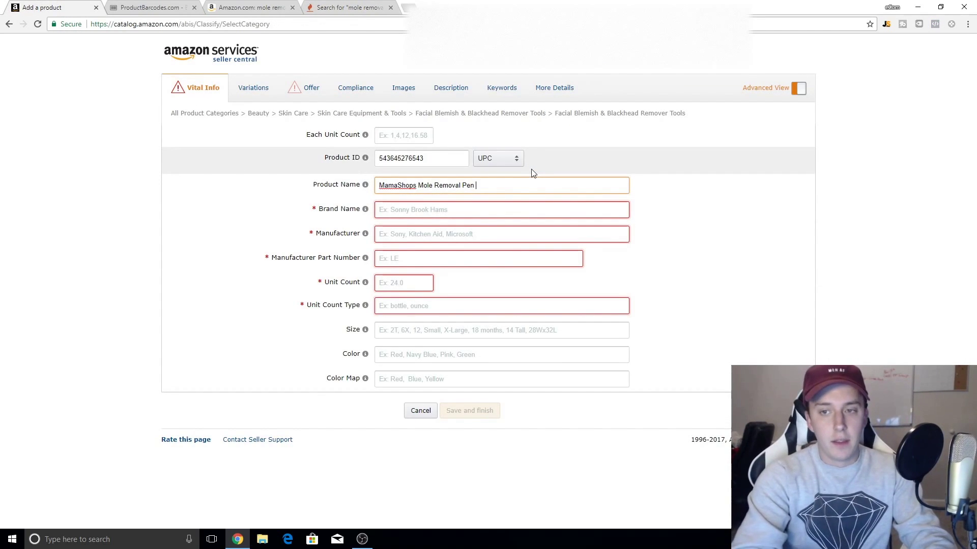
{"action": "type", "text": " with"}
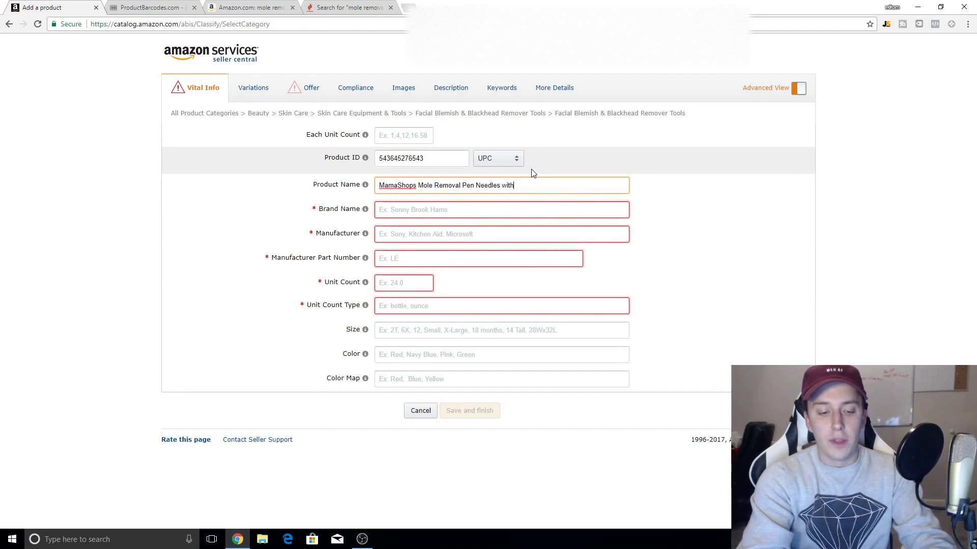
{"action": "type", "text": " Charging Kit Portable"}
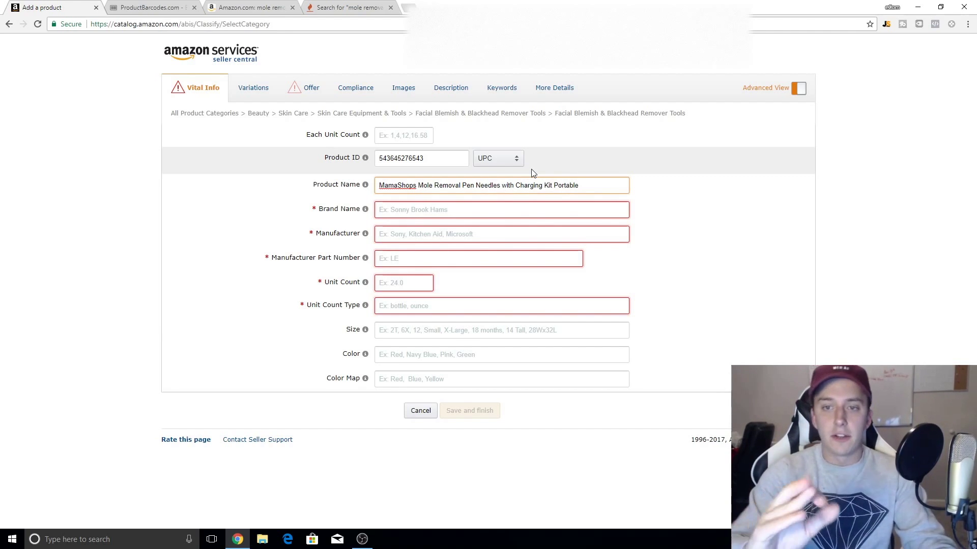
{"action": "left_click_drag", "start_coordinate": [398, 186], "coordinate": [630, 187]}
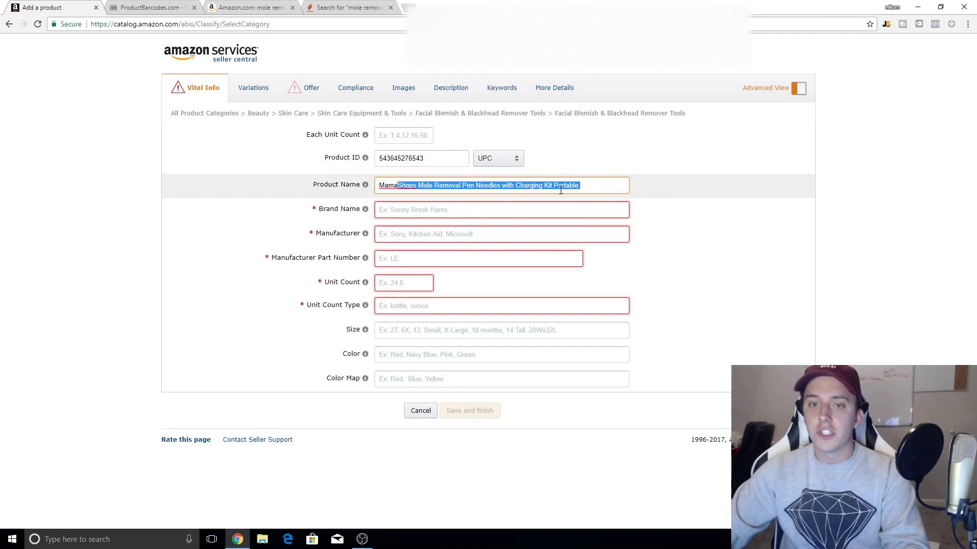
{"action": "left_click", "coordinate": [583, 188]}
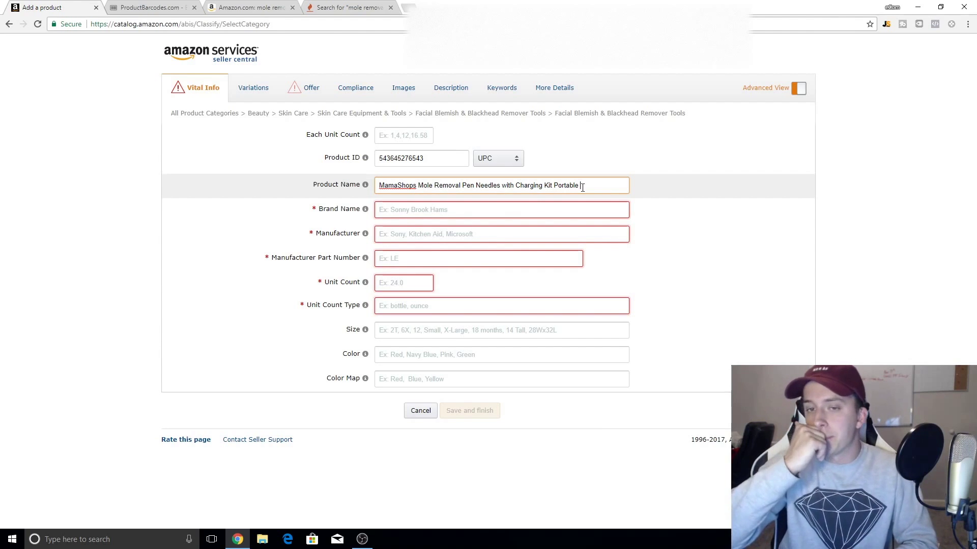
- Enter "MamaShops" as the listing's Brand Name
{"action": "left_click", "coordinate": [514, 215]}
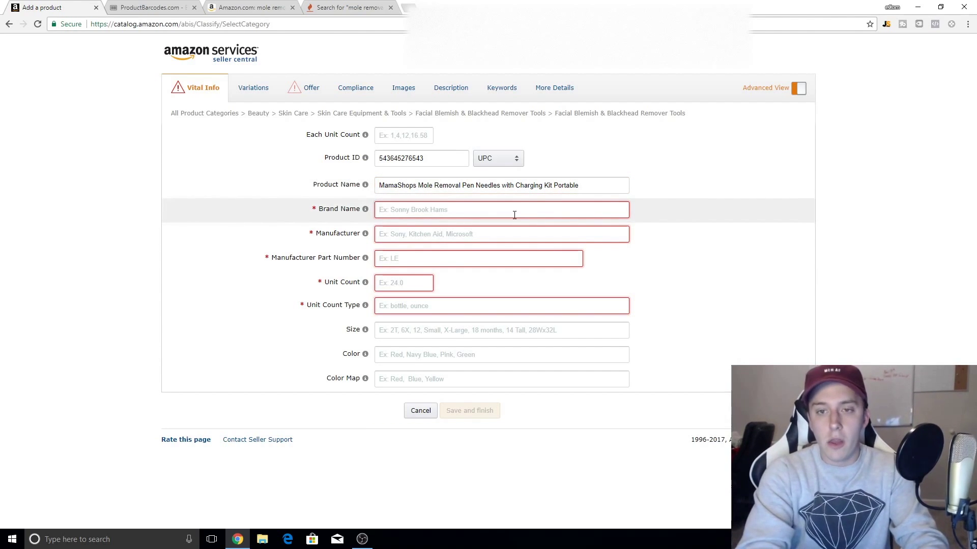
{"action": "type", "text": "Mama"}
{"action": "key", "text": "BackSpace"}
{"action": "key", "text": "BackSpace"}
{"action": "key", "text": "BackSpace"}
{"action": "key", "text": "BackSpace"}
{"action": "type", "text": "MamaShops"}
- Enter "MamaShops" as the Manufacturer too
{"action": "key", "text": "Tab"}
{"action": "type", "text": "mama"}
{"action": "key", "text": "BackSpace"}
{"action": "key", "text": "BackSpace"}
{"action": "key", "text": "BackSpace"}
{"action": "key", "text": "BackSpace"}
{"action": "type", "text": "Mamash"}
{"action": "key", "text": "BackSpace"}
{"action": "key", "text": "BackSpace"}
{"action": "type", "text": "Shops"}
- Set the Manufacturer Part Number to MS-01, the Unit Count to 1 and the Unit Count Type to Piece
{"action": "key", "text": "Tab"}
{"action": "type", "text": "MS-01"}
{"action": "key", "text": "Tab"}
{"action": "type", "text": "1"}
{"action": "key", "text": "Tab"}
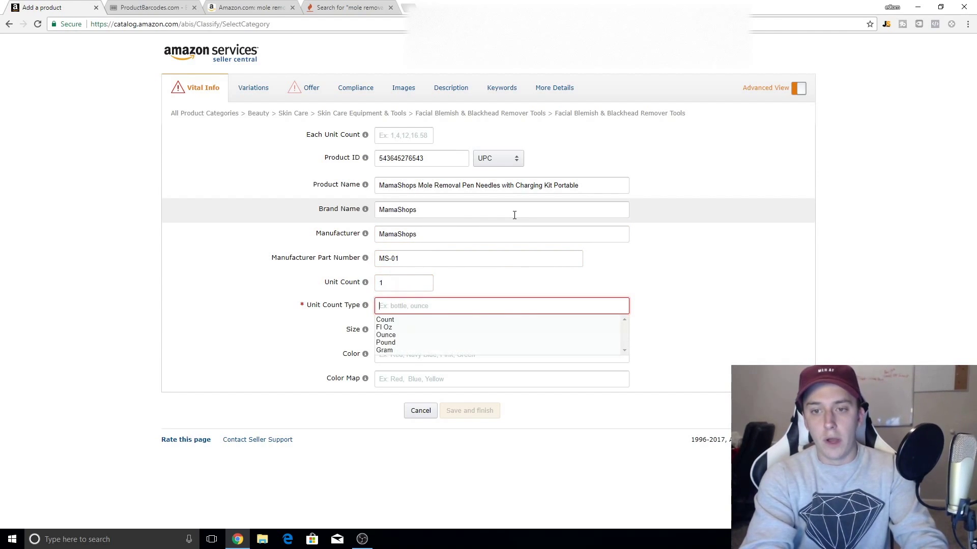
{"action": "type", "text": "Piece"}
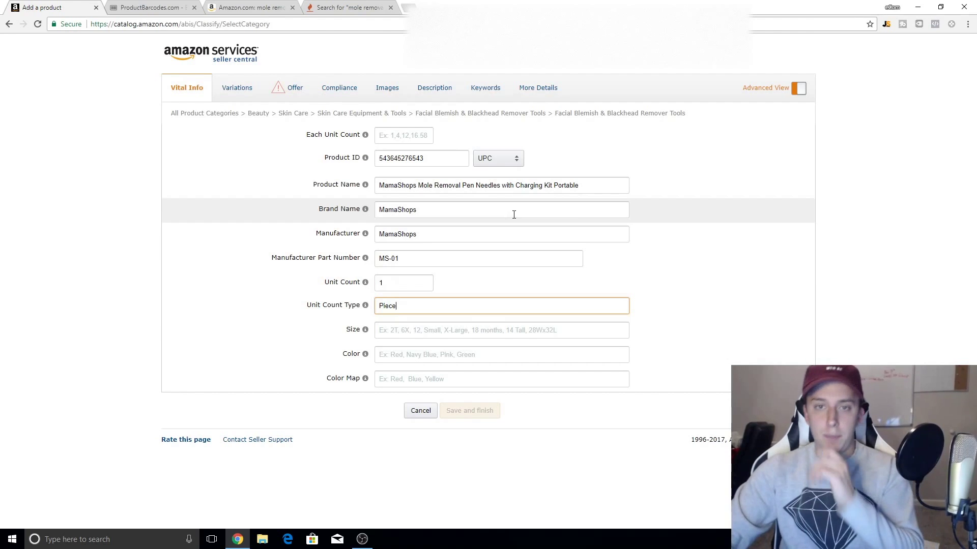
- Go to the listing's variations and examine the available variation themes
{"action": "left_click", "coordinate": [256, 96]}
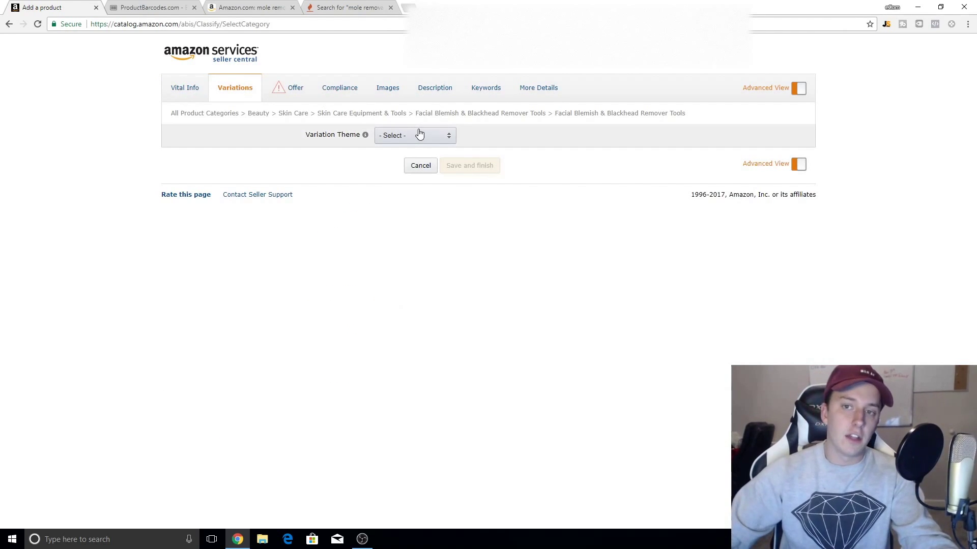
{"action": "left_click", "coordinate": [419, 134]}
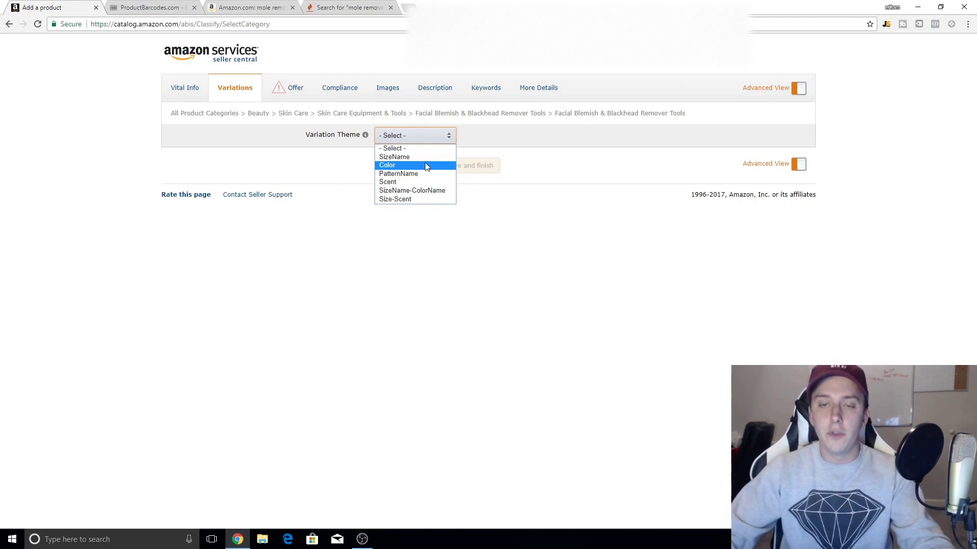
- Check competitors' prices in the amazon.com search results and set the offer's own price to $23.99
{"action": "left_click", "coordinate": [279, 101]}
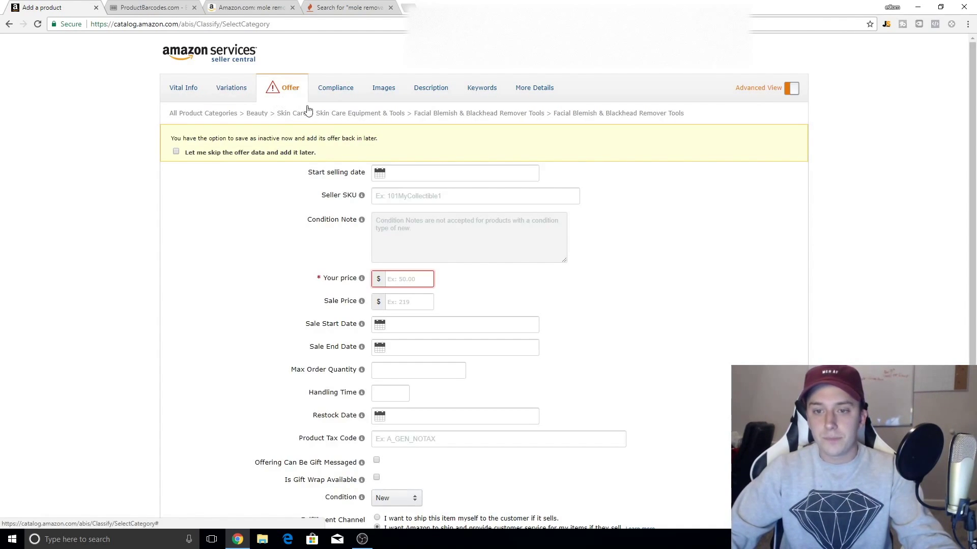
{"action": "left_click", "coordinate": [269, 8]}
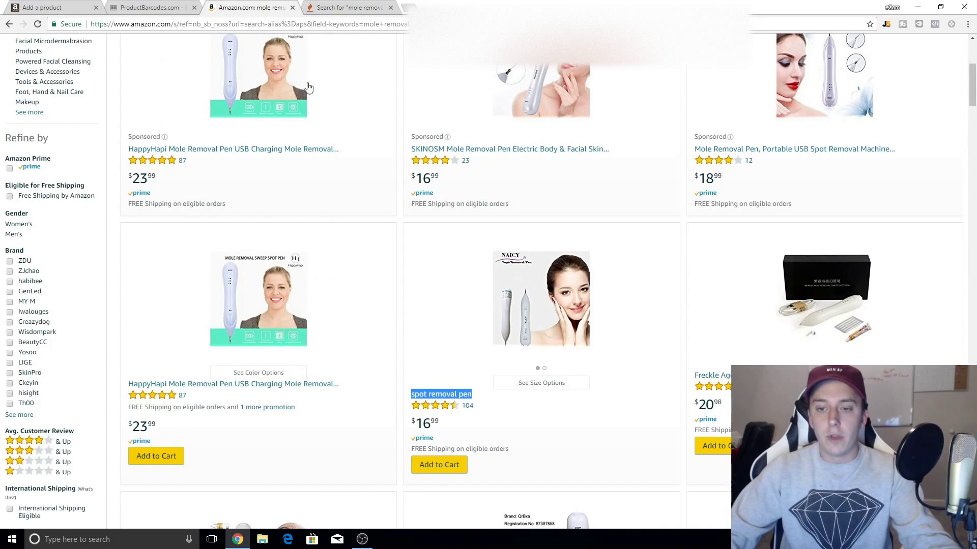
{"action": "scroll", "coordinate": [277, 55], "scroll_direction": "down", "scroll_amount": 5}
{"action": "scroll", "coordinate": [277, 55], "scroll_direction": "up", "scroll_amount": 5}
{"action": "left_click", "coordinate": [71, 7]}
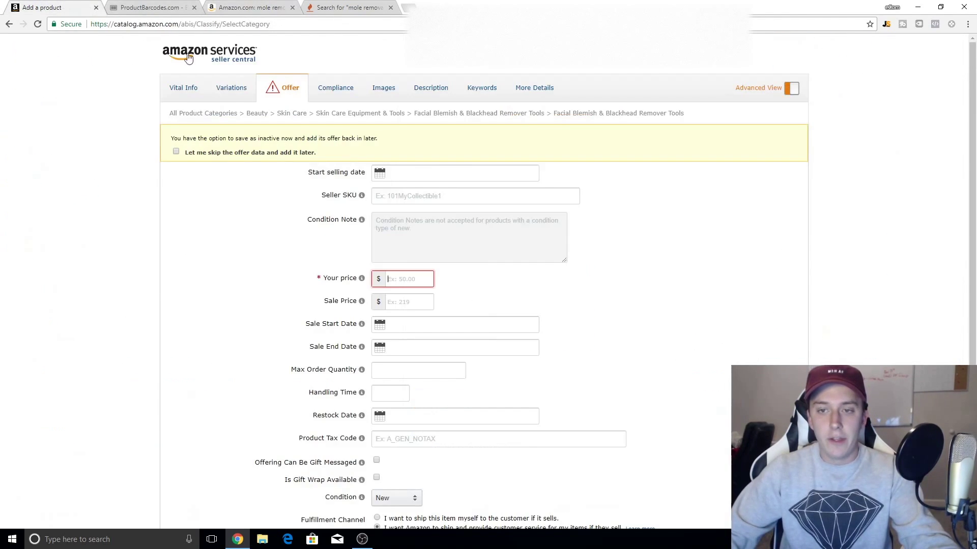
{"action": "type", "text": "23.99"}
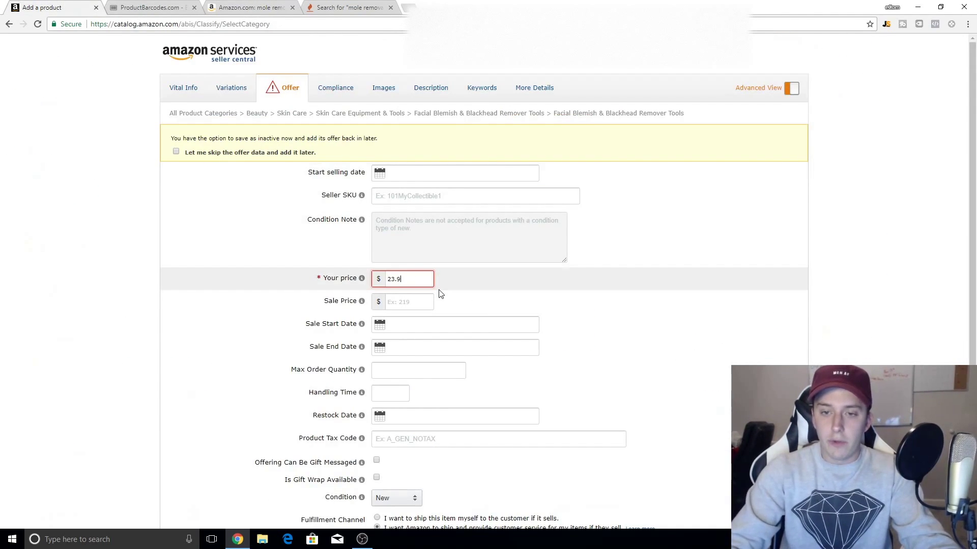
{"action": "left_click", "coordinate": [441, 294]}
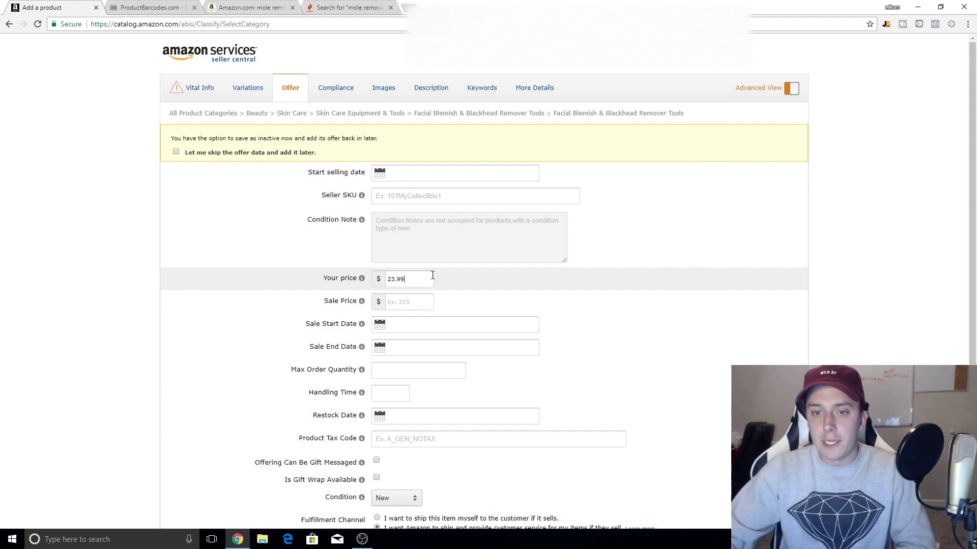
- Review the remaining offer fields and the two Fulfillment Channel options, including shipping by Amazon
{"action": "scroll", "coordinate": [432, 275], "scroll_direction": "down", "scroll_amount": 1}
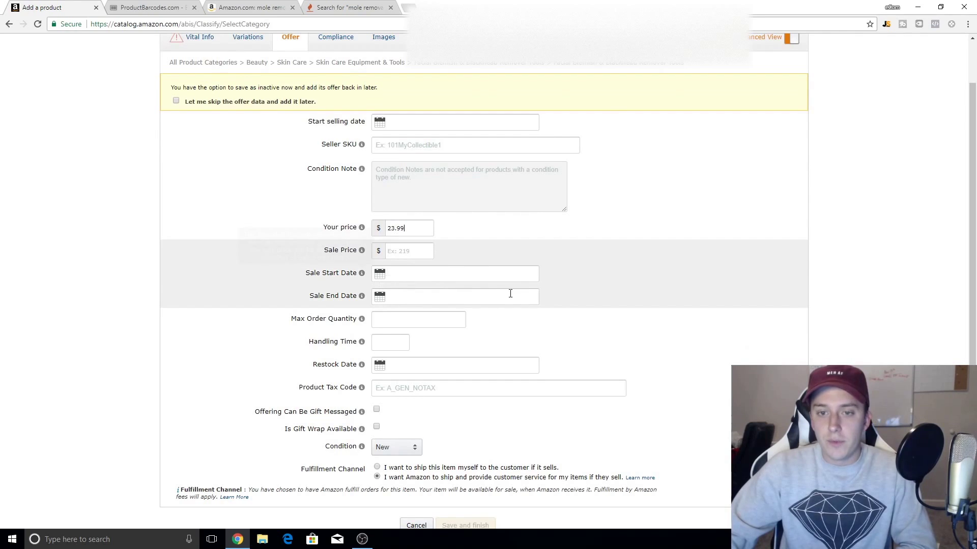
{"action": "scroll", "coordinate": [494, 292], "scroll_direction": "down", "scroll_amount": 1}
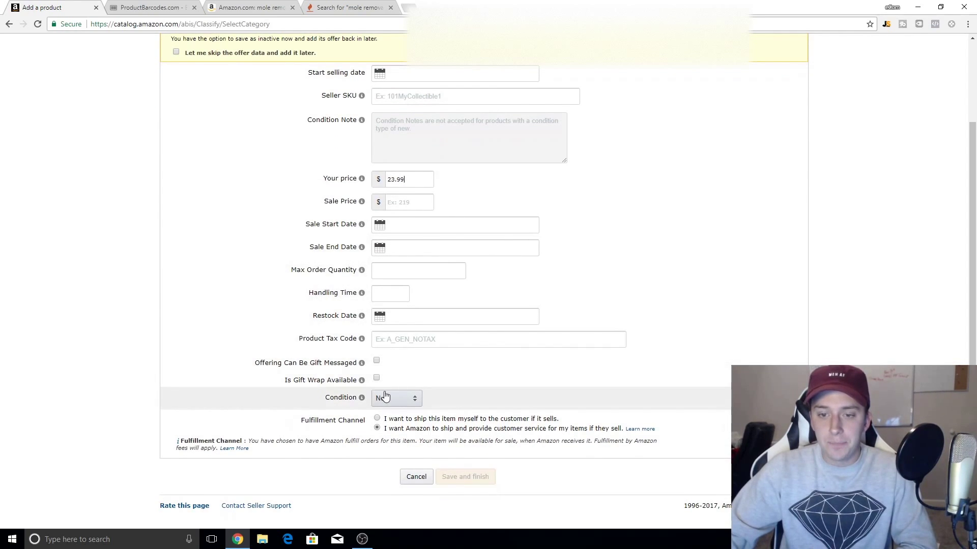
{"action": "left_click_drag", "start_coordinate": [385, 432], "coordinate": [620, 430]}
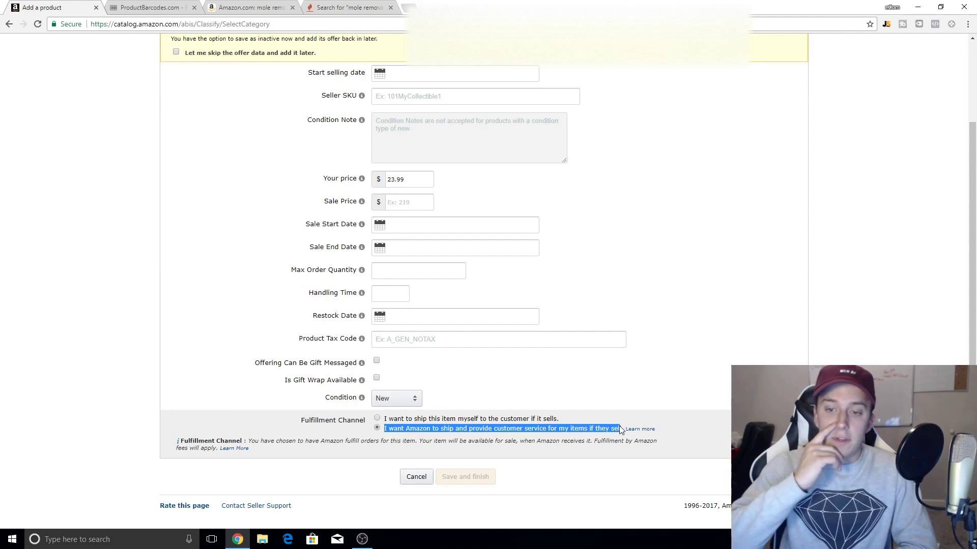
{"action": "left_click", "coordinate": [606, 431]}
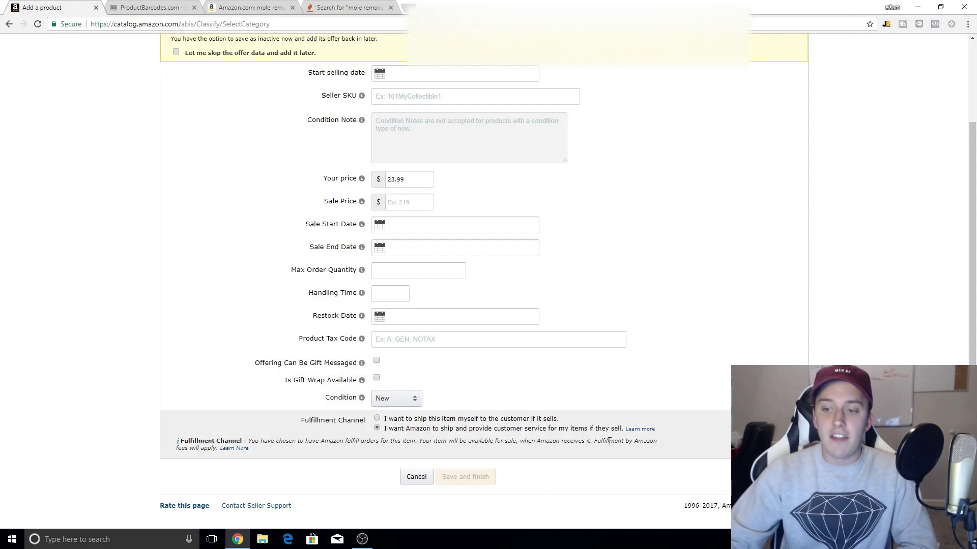
{"action": "left_click_drag", "start_coordinate": [594, 443], "coordinate": [649, 439]}
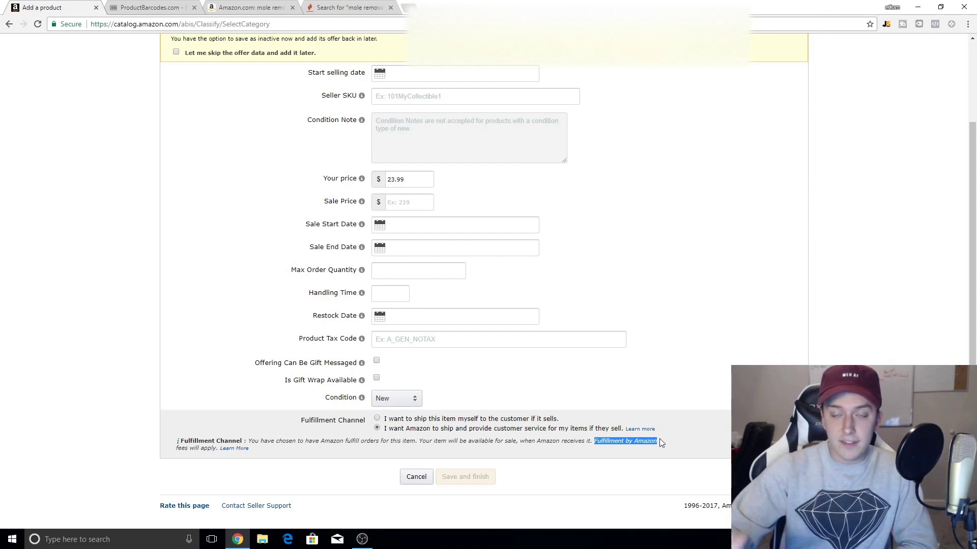
{"action": "scroll", "coordinate": [290, 175], "scroll_direction": "up", "scroll_amount": 2}
{"action": "scroll", "coordinate": [290, 175], "scroll_direction": "down", "scroll_amount": 2}
{"action": "left_click_drag", "start_coordinate": [397, 428], "coordinate": [562, 421]}
{"action": "scroll", "coordinate": [733, 277], "scroll_direction": "up", "scroll_amount": 2}
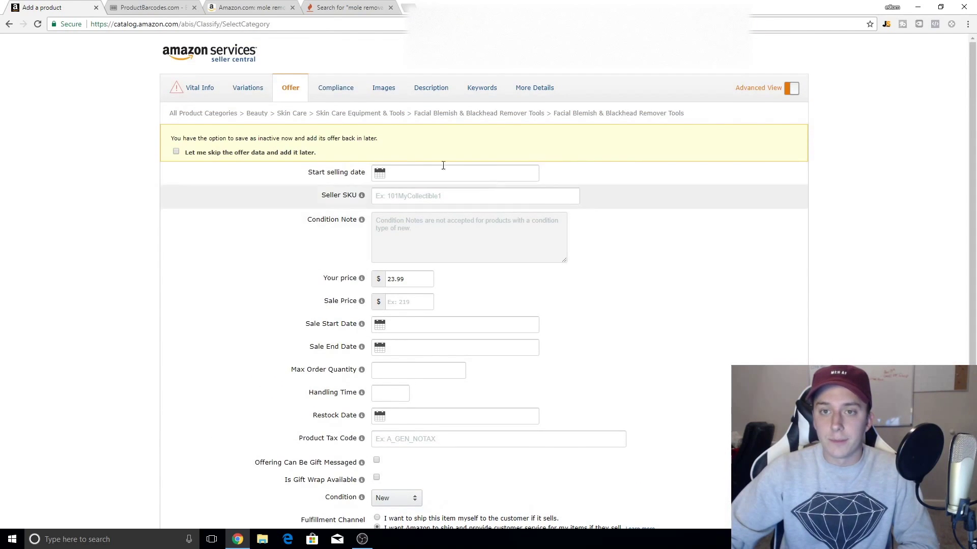
- Read the listing's image requirements and examine the main images of competing mole removal pens in the amazon.com search results
{"action": "left_click", "coordinate": [336, 84]}
{"action": "left_click", "coordinate": [398, 96]}
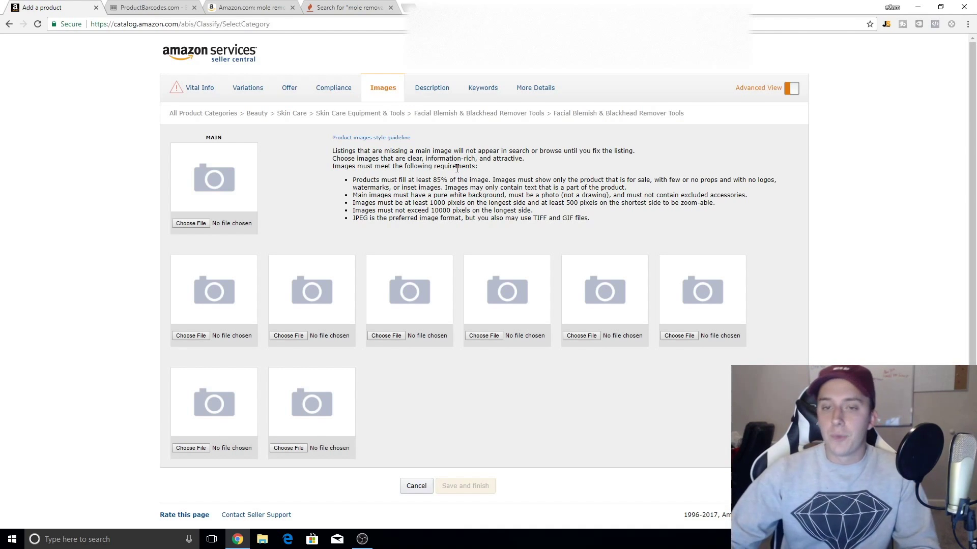
{"action": "left_click", "coordinate": [231, 5]}
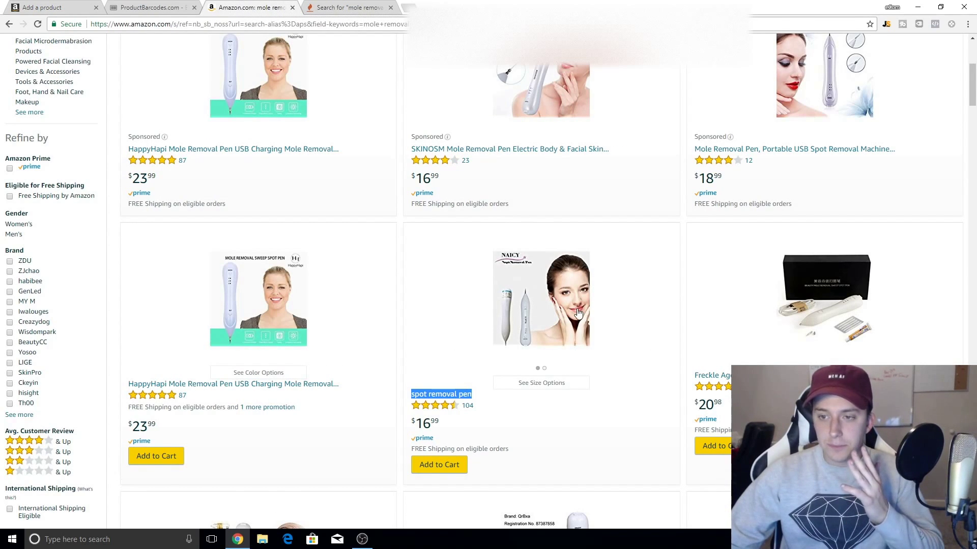
{"action": "scroll", "coordinate": [637, 323], "scroll_direction": "up", "scroll_amount": 3}
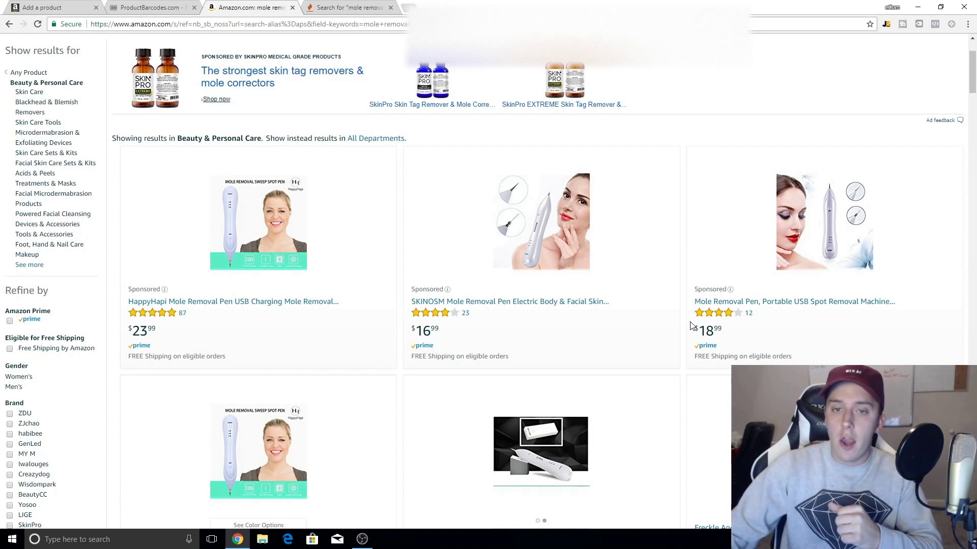
{"action": "scroll", "coordinate": [691, 328], "scroll_direction": "down", "scroll_amount": 8}
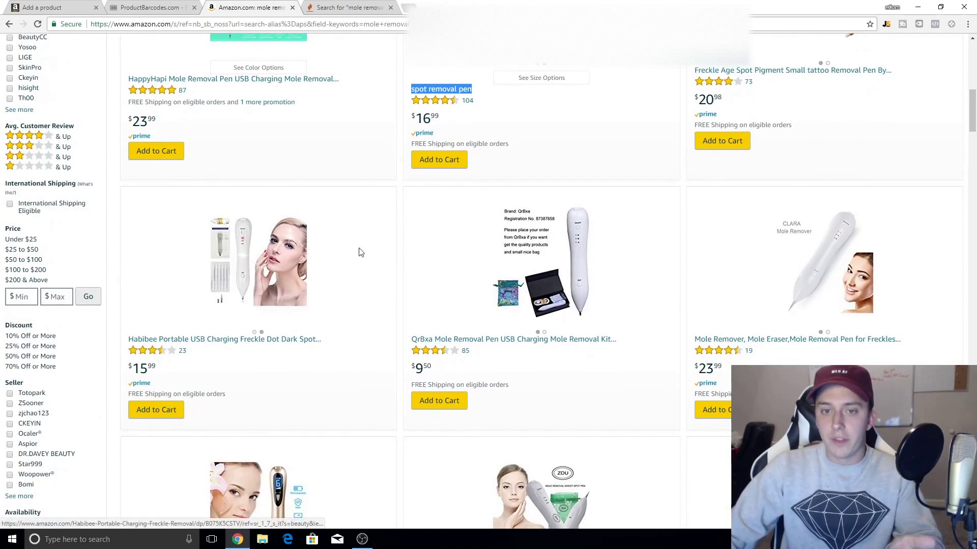
{"action": "scroll", "coordinate": [487, 288], "scroll_direction": "down", "scroll_amount": 5}
{"action": "scroll", "coordinate": [846, 311], "scroll_direction": "down", "scroll_amount": 3}
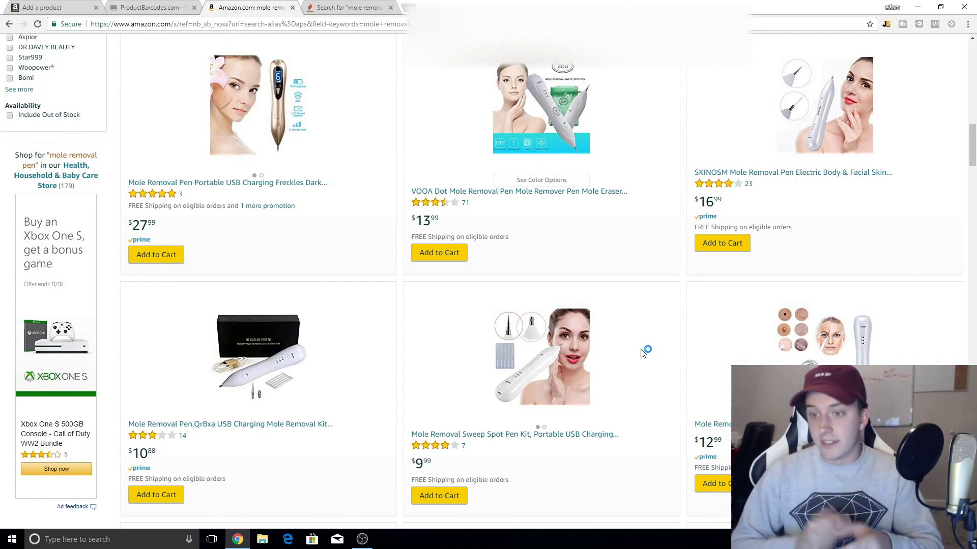
{"action": "scroll", "coordinate": [248, 113], "scroll_direction": "down", "scroll_amount": 1}
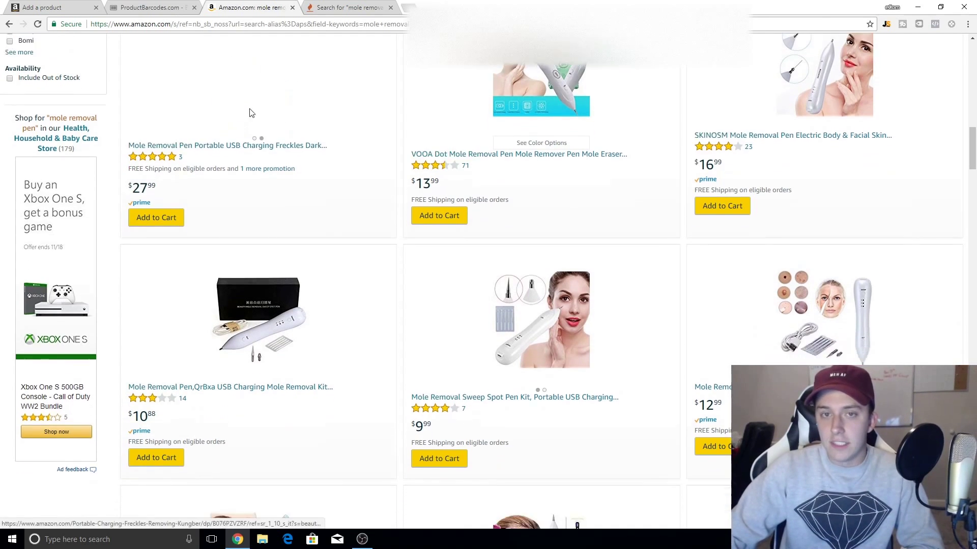
{"action": "scroll", "coordinate": [366, 194], "scroll_direction": "down", "scroll_amount": 6}
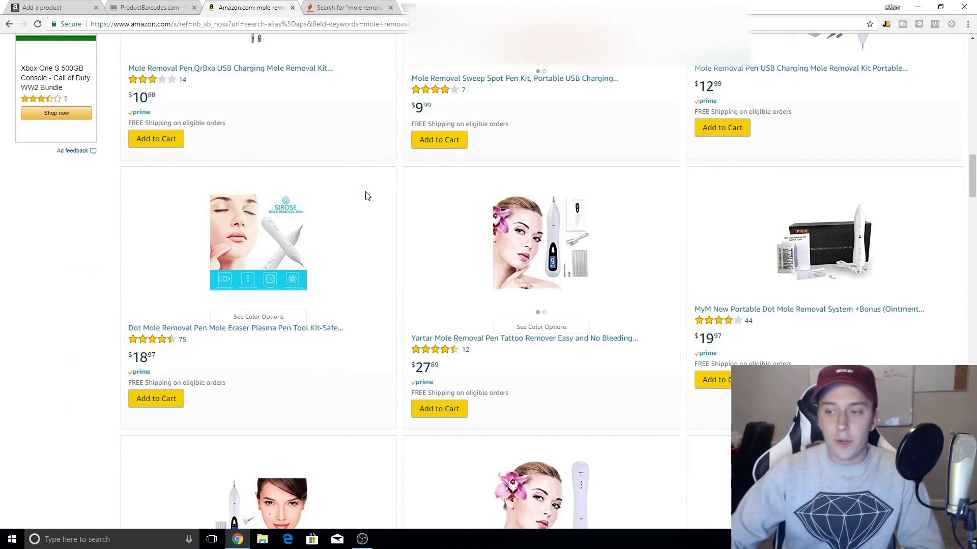
{"action": "scroll", "coordinate": [457, 222], "scroll_direction": "down", "scroll_amount": 7}
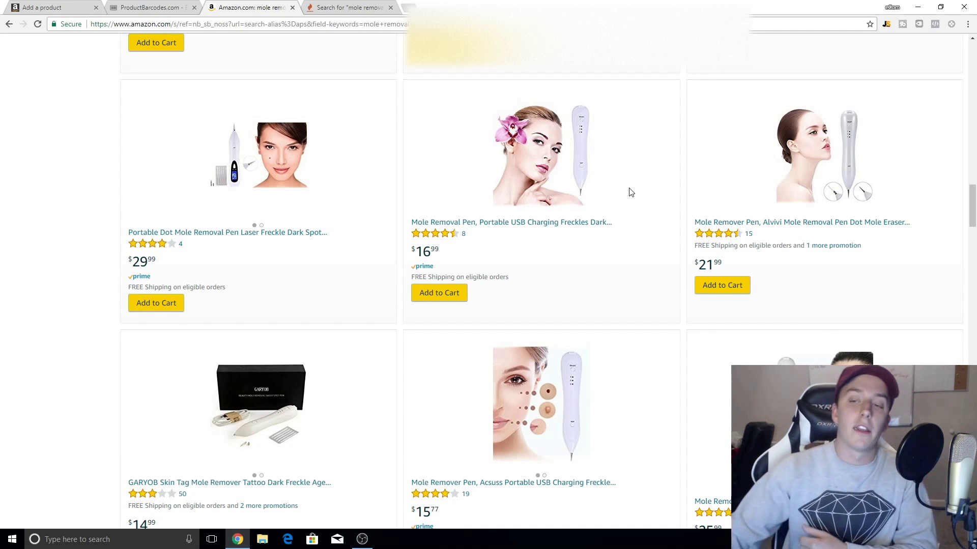
{"action": "scroll", "coordinate": [630, 192], "scroll_direction": "up", "scroll_amount": 1}
{"action": "scroll", "coordinate": [523, 190], "scroll_direction": "down", "scroll_amount": 15}
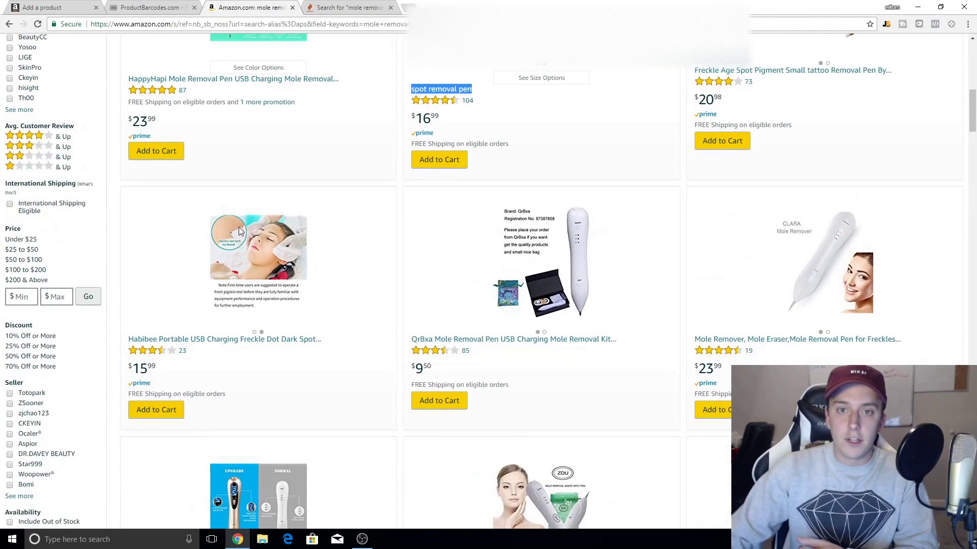
{"action": "scroll", "coordinate": [258, 278], "scroll_direction": "up", "scroll_amount": 4}
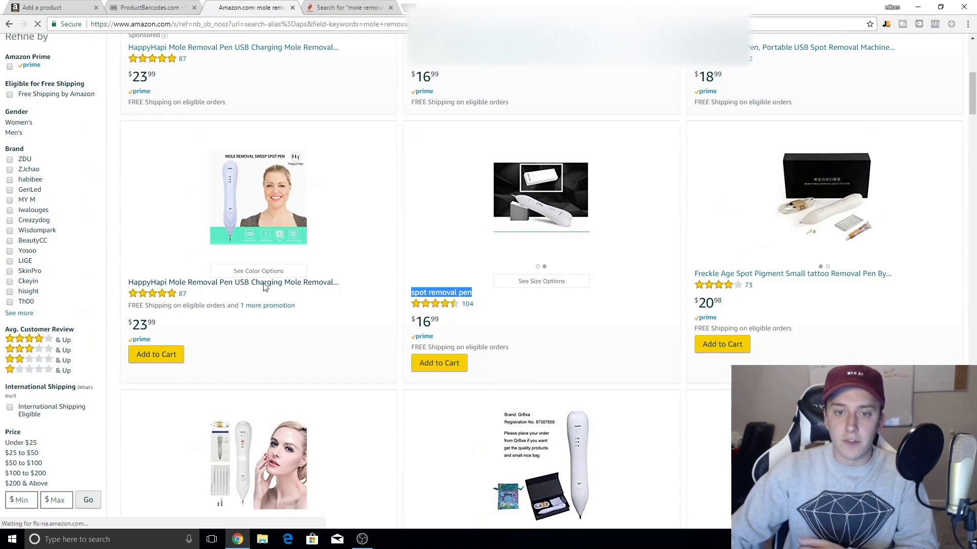
- Open the HappyHapi mole removal pen listing and examine its main, labelled-parts and facial before-and-after images
{"action": "left_click", "coordinate": [264, 283]}
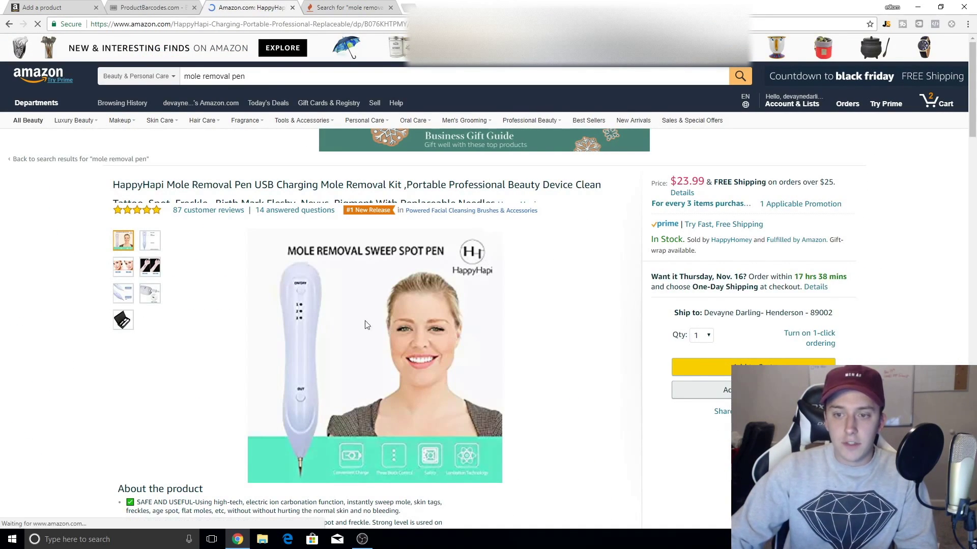
{"action": "scroll", "coordinate": [386, 356], "scroll_direction": "down", "scroll_amount": 2}
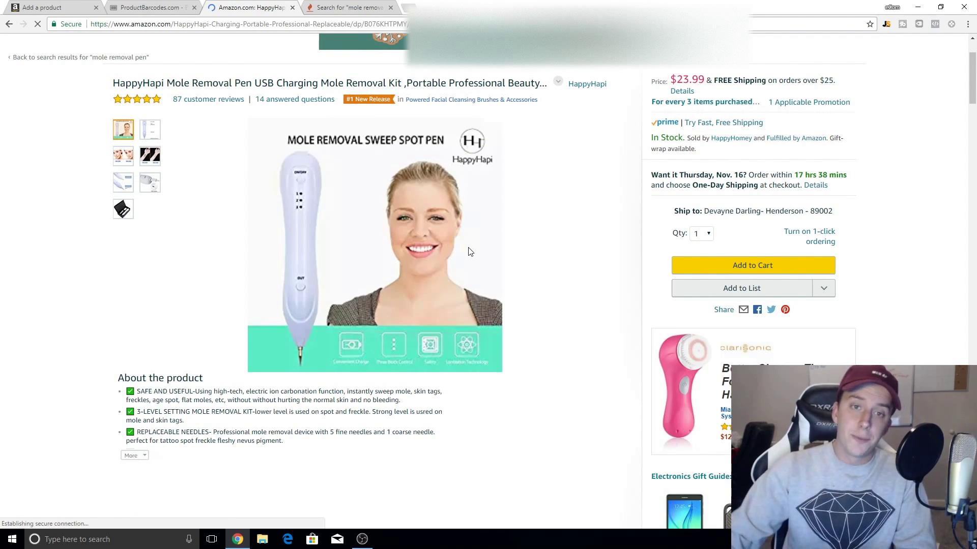
{"action": "mouse_move", "coordinate": [148, 134]}
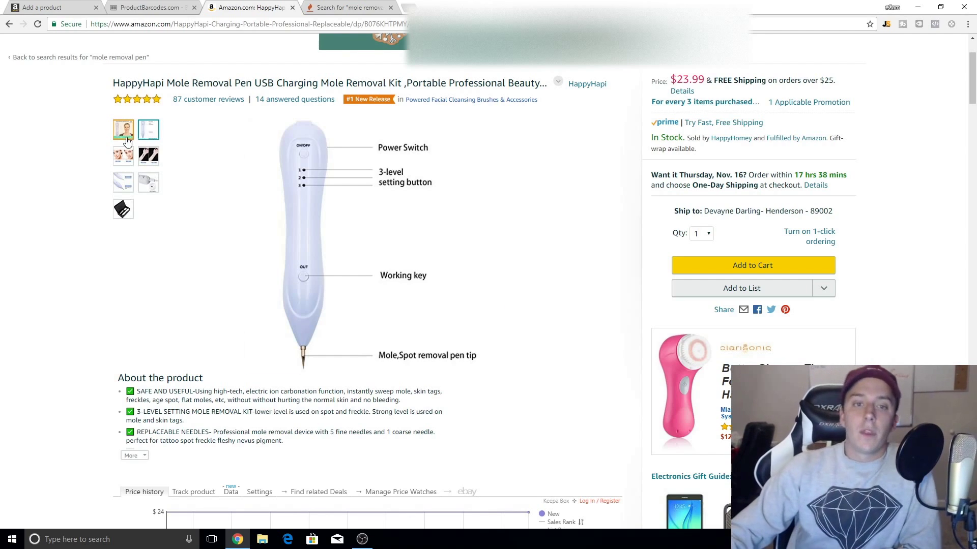
{"action": "mouse_move", "coordinate": [127, 154]}
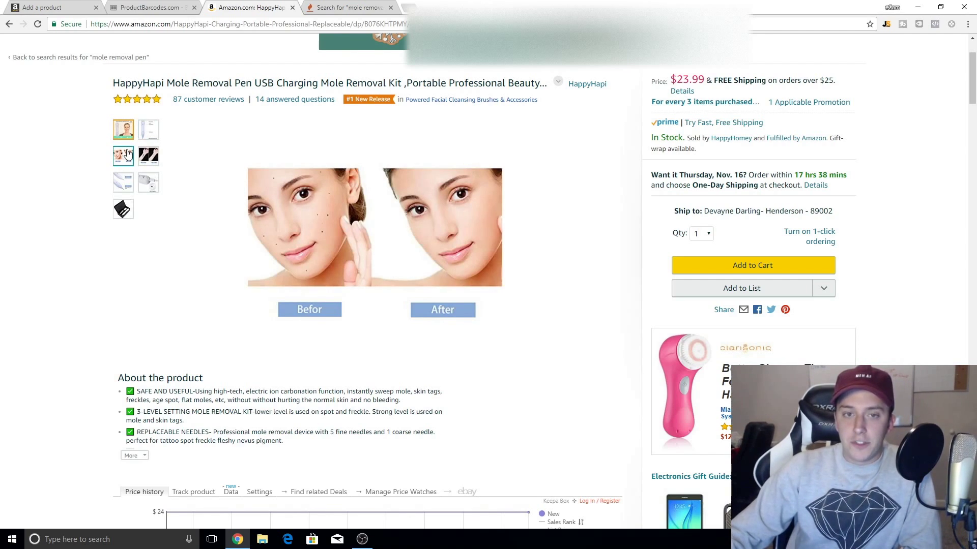
{"action": "left_click", "coordinate": [127, 154]}
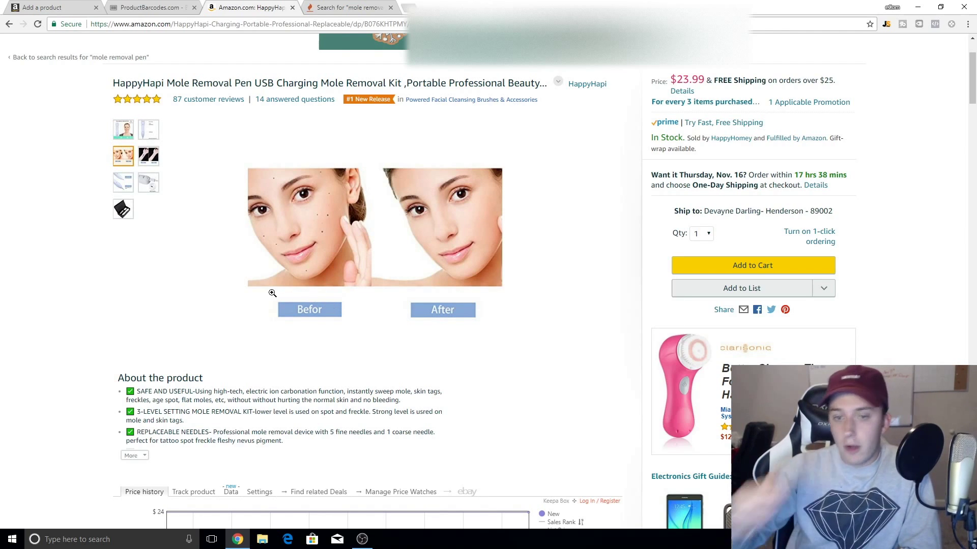
- Check the HappyHapi listing's sales data with Jungle Scout and inspect its tattoo before-and-after image up close
{"action": "left_click", "coordinate": [886, 26]}
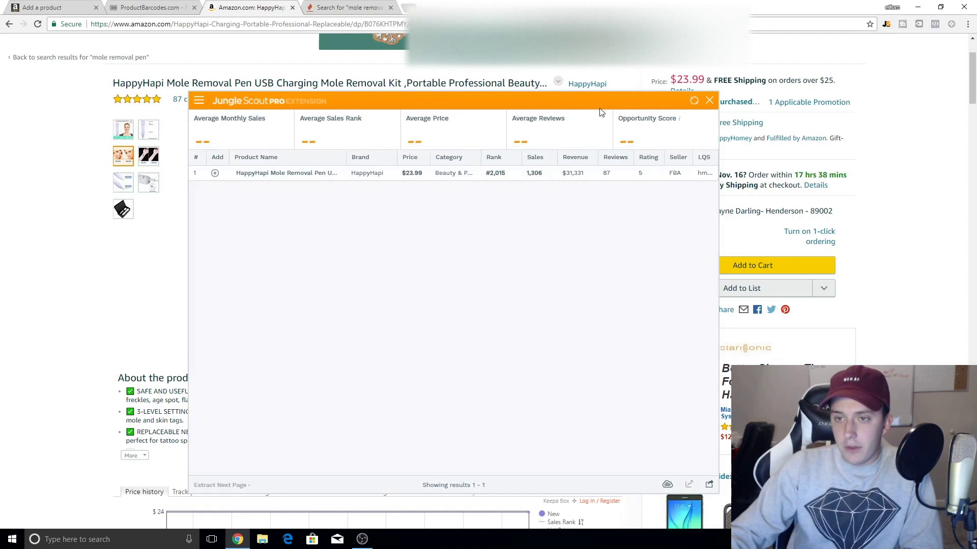
{"action": "left_click", "coordinate": [709, 101]}
{"action": "left_click", "coordinate": [323, 236]}
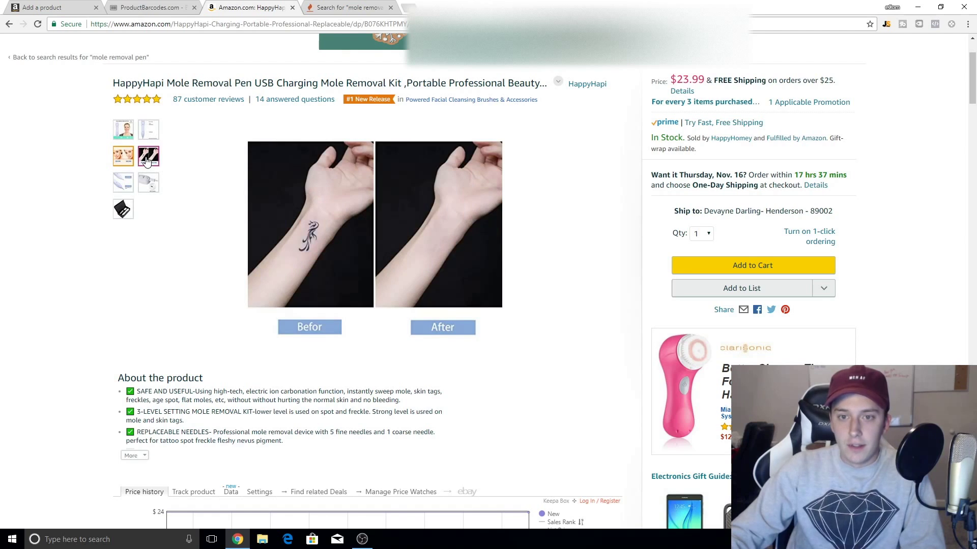
{"action": "left_click", "coordinate": [298, 246]}
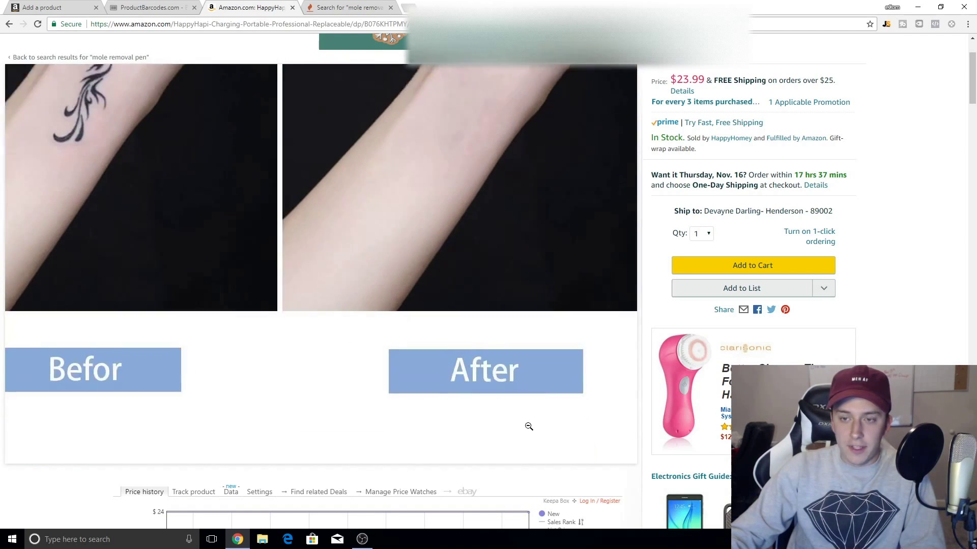
{"action": "left_click", "coordinate": [585, 417]}
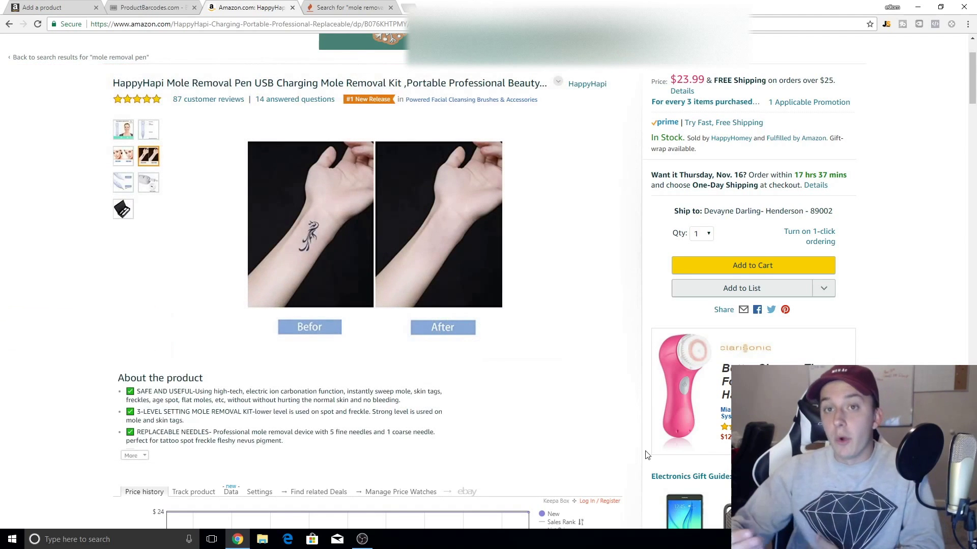
{"action": "mouse_move", "coordinate": [123, 156]}
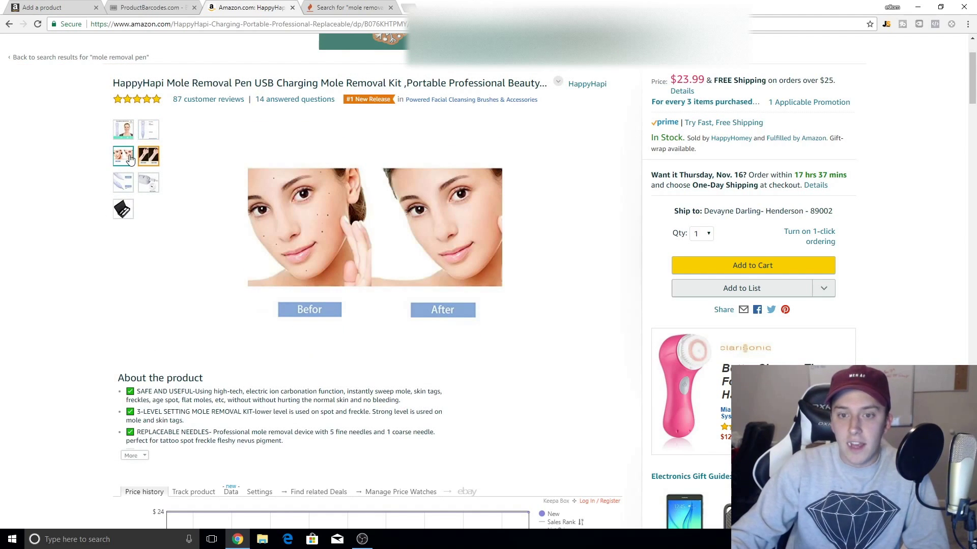
{"action": "mouse_move", "coordinate": [147, 131]}
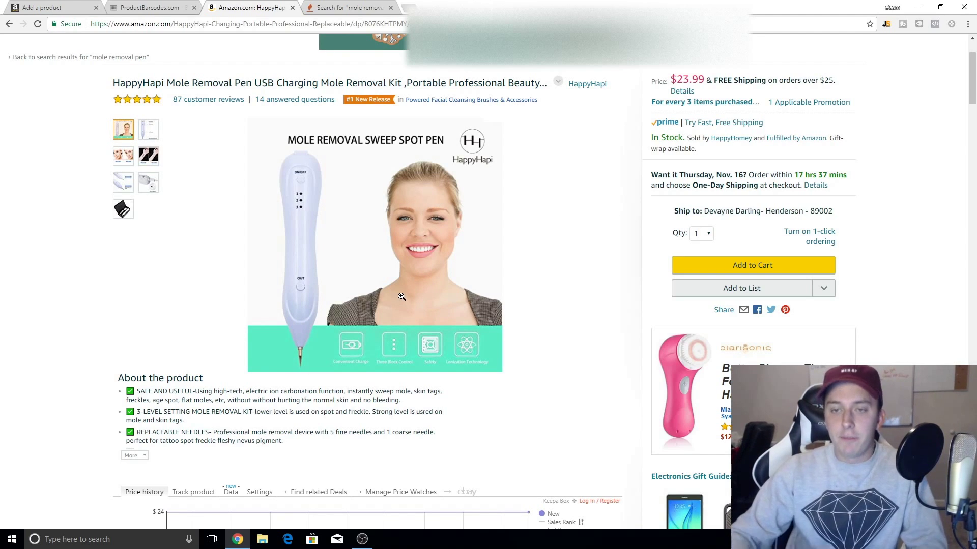
- Return to the Seller Central listing's description section and add four more Key Product Features fields
{"action": "left_click", "coordinate": [48, 6]}
{"action": "left_click", "coordinate": [419, 89]}
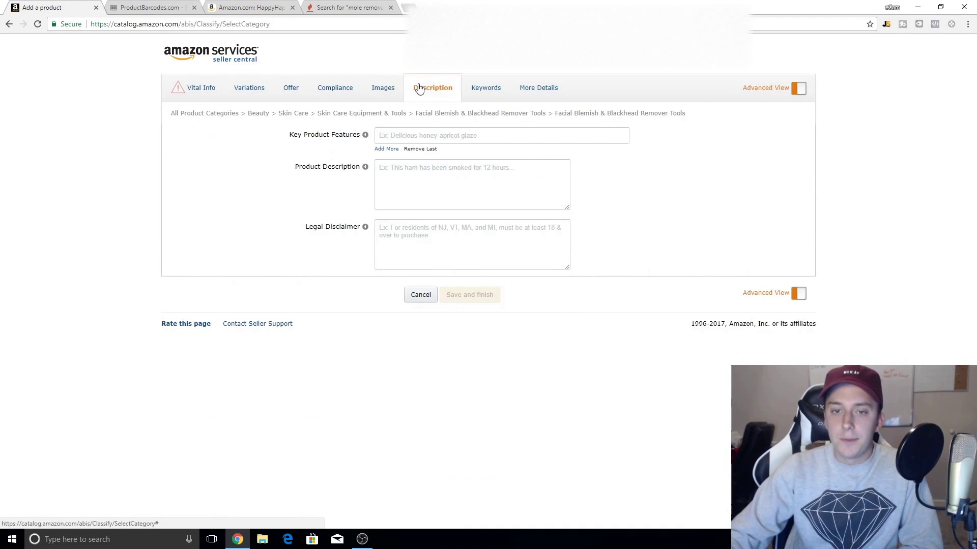
{"action": "left_click", "coordinate": [389, 151]}
{"action": "left_click", "coordinate": [388, 168]}
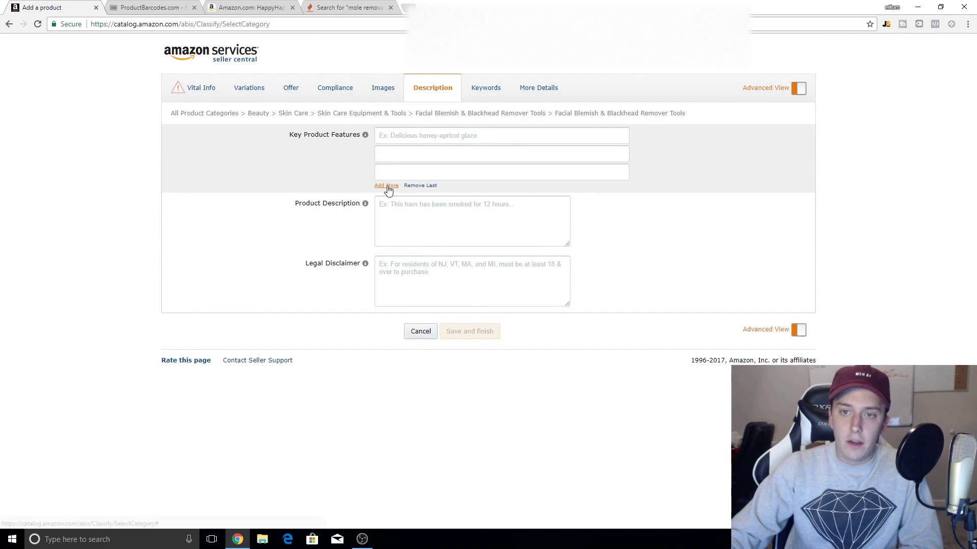
{"action": "left_click", "coordinate": [388, 188]}
{"action": "left_click", "coordinate": [392, 206]}
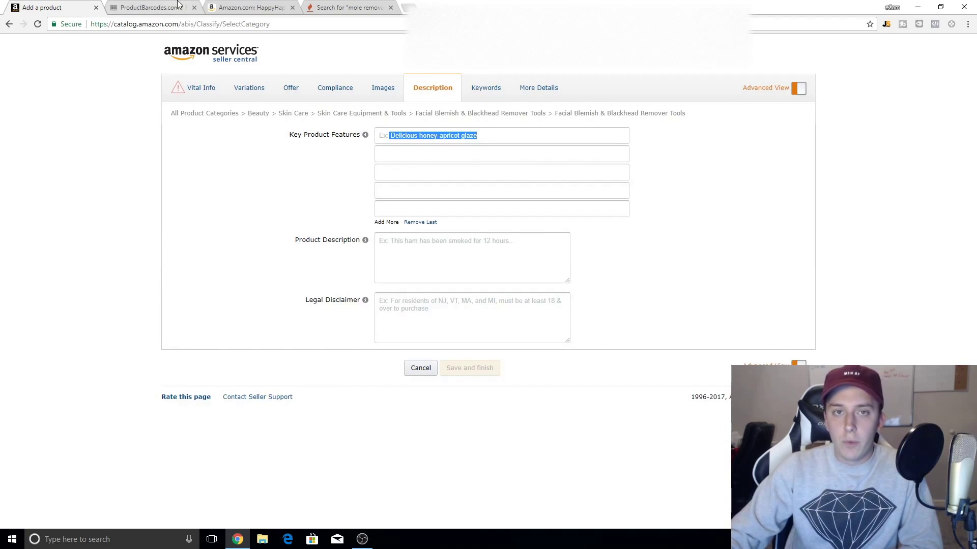
- Read all the "About the product" bullet points on the HappyHapi listing as a model for the key features
{"action": "left_click", "coordinate": [251, 7]}
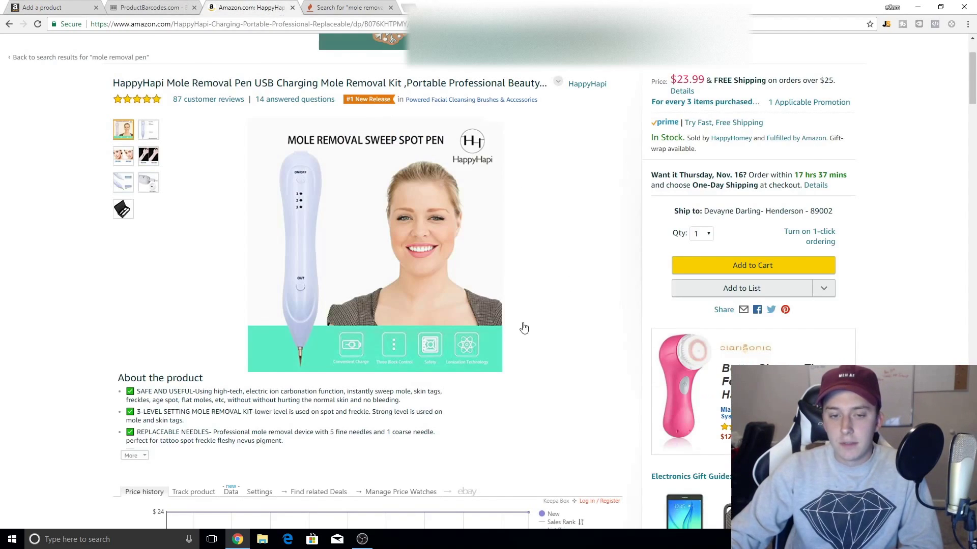
{"action": "left_click", "coordinate": [133, 457]}
{"action": "scroll", "coordinate": [196, 429], "scroll_direction": "down", "scroll_amount": 2}
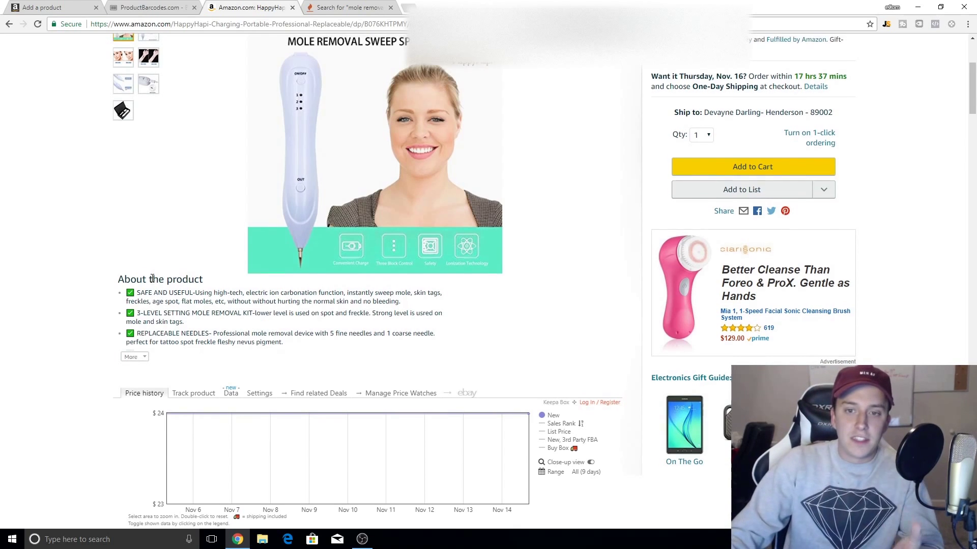
{"action": "scroll", "coordinate": [325, 310], "scroll_direction": "up", "scroll_amount": 2}
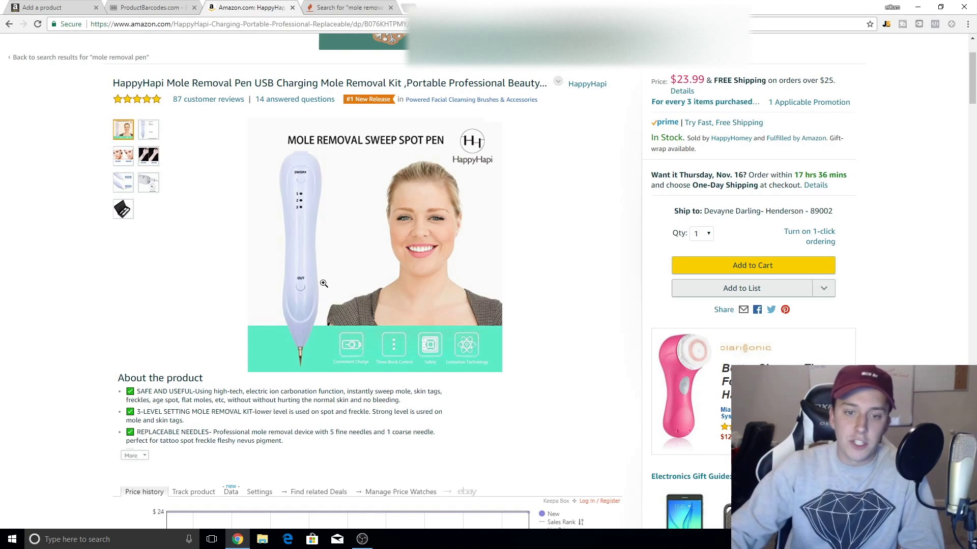
{"action": "left_click_drag", "start_coordinate": [140, 392], "coordinate": [186, 396]}
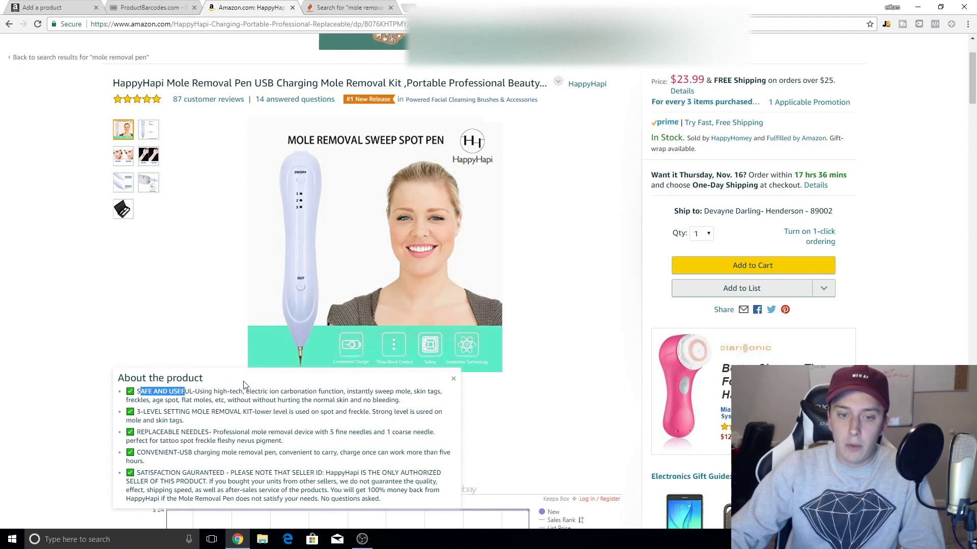
{"action": "left_click_drag", "start_coordinate": [133, 413], "coordinate": [250, 422]}
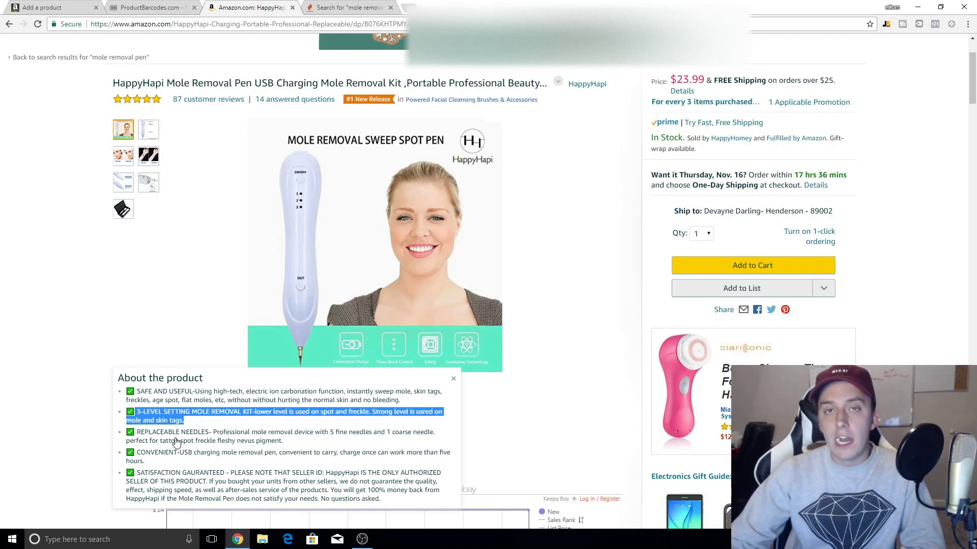
{"action": "left_click", "coordinate": [136, 476]}
{"action": "left_click", "coordinate": [141, 459]}
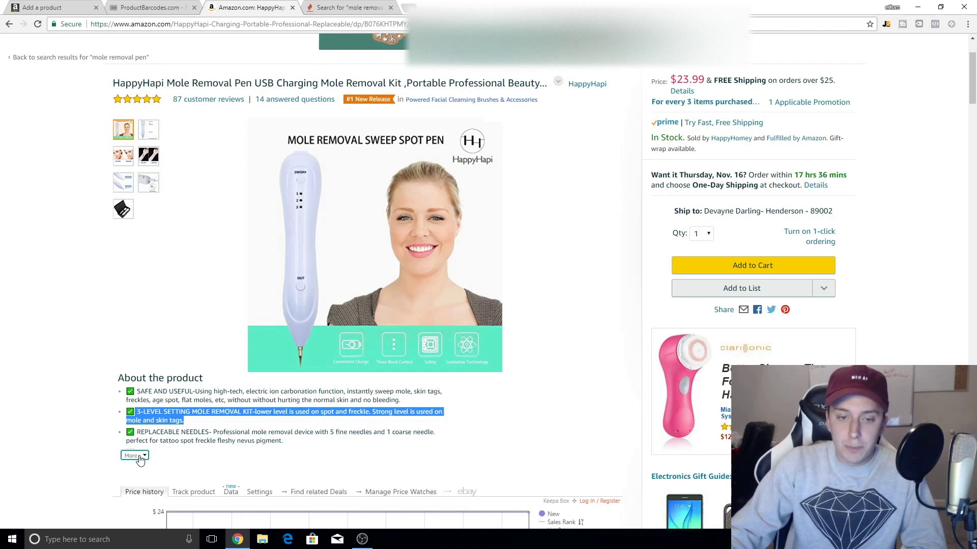
{"action": "left_click", "coordinate": [140, 456]}
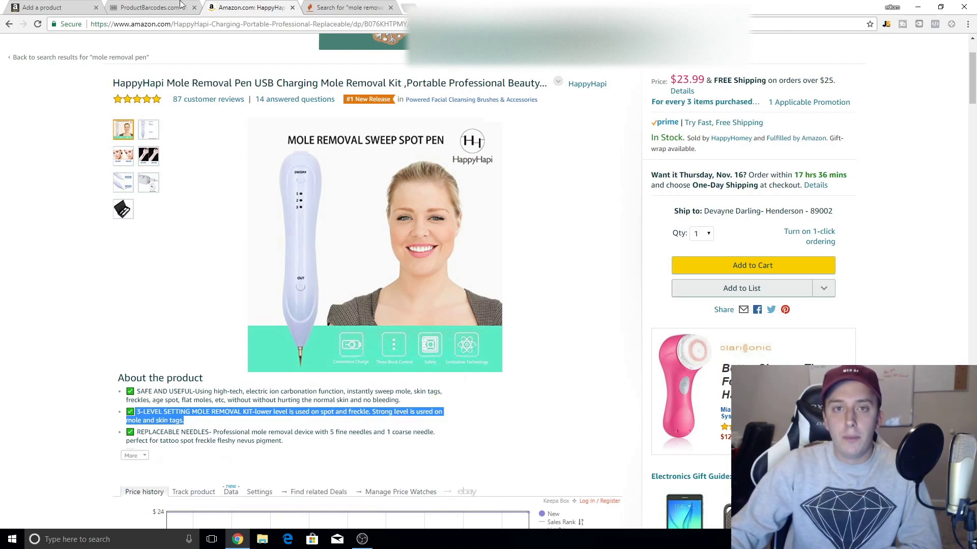
- Return to the Seller Central listing and begin the first key product feature with the heading "SAFE AND PORTABLE -"
{"action": "left_click", "coordinate": [180, 7]}
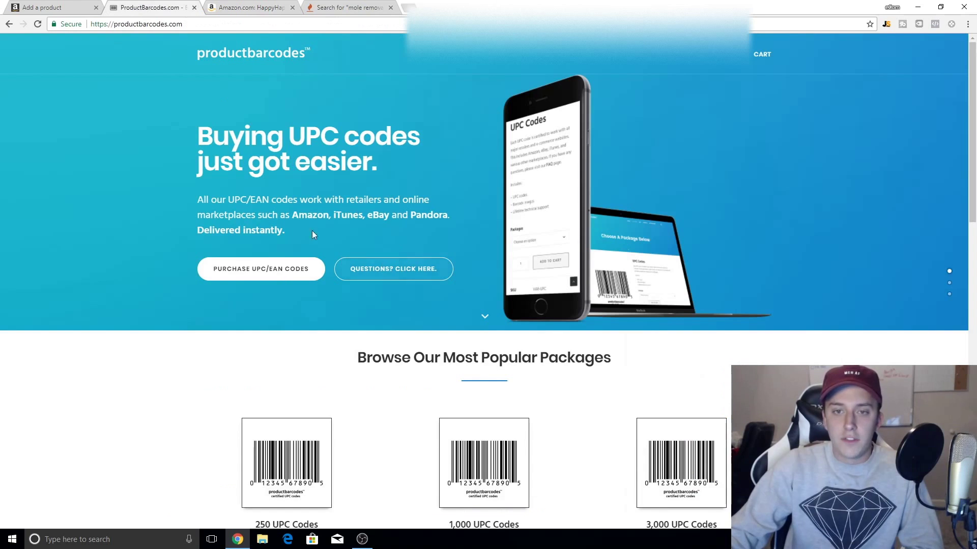
{"action": "left_click", "coordinate": [49, 5]}
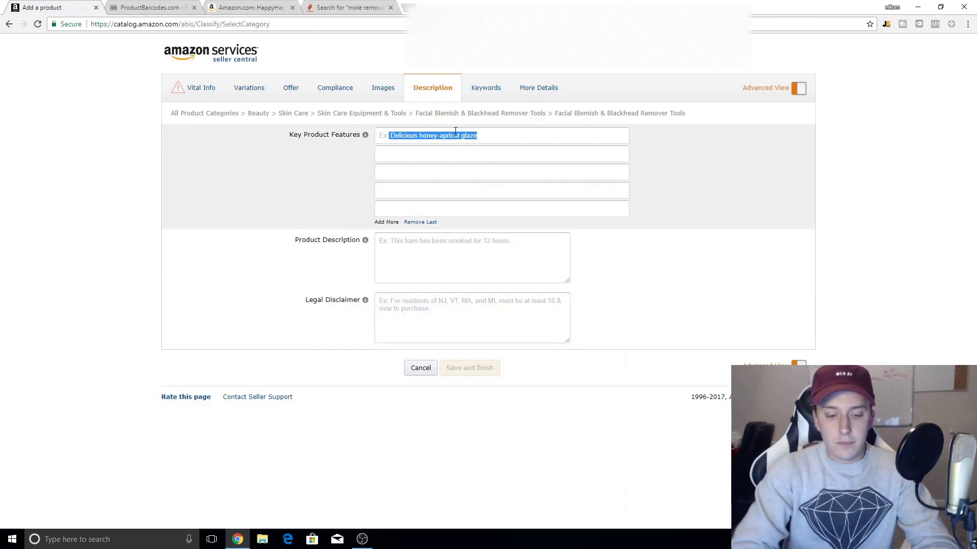
{"action": "left_click", "coordinate": [454, 133]}
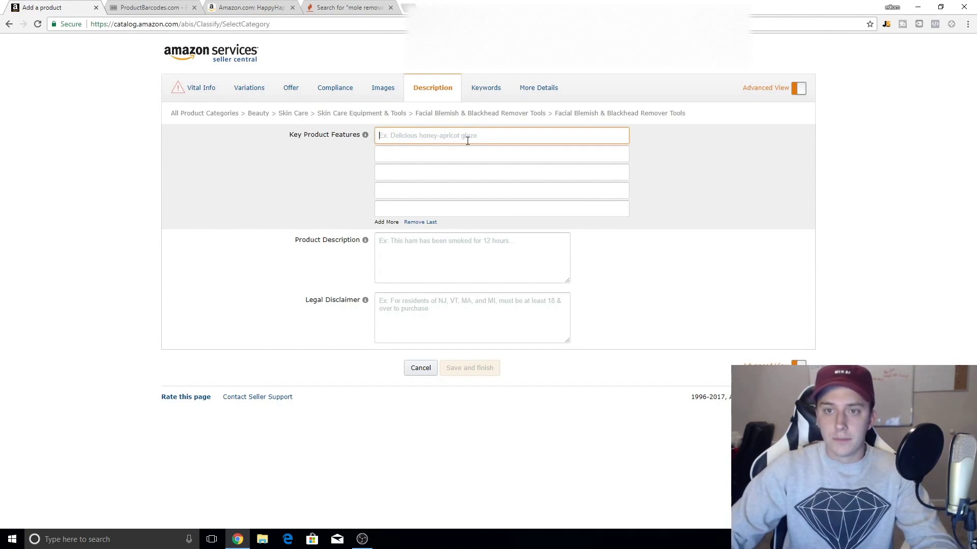
{"action": "type", "text": "SAL"}
{"action": "key", "text": "BackSpace"}
{"action": "type", "text": "FE AND PORTABLE -"}
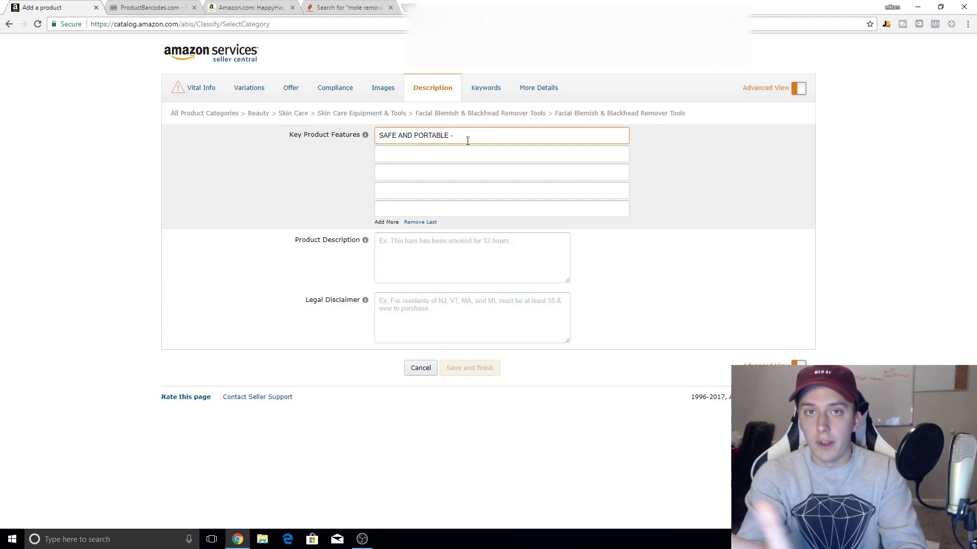
- Complete the first key product feature with "MamaShops mole removal tool is made of the highest technology known to man"
{"action": "left_click", "coordinate": [510, 258]}
{"action": "left_click", "coordinate": [475, 138]}
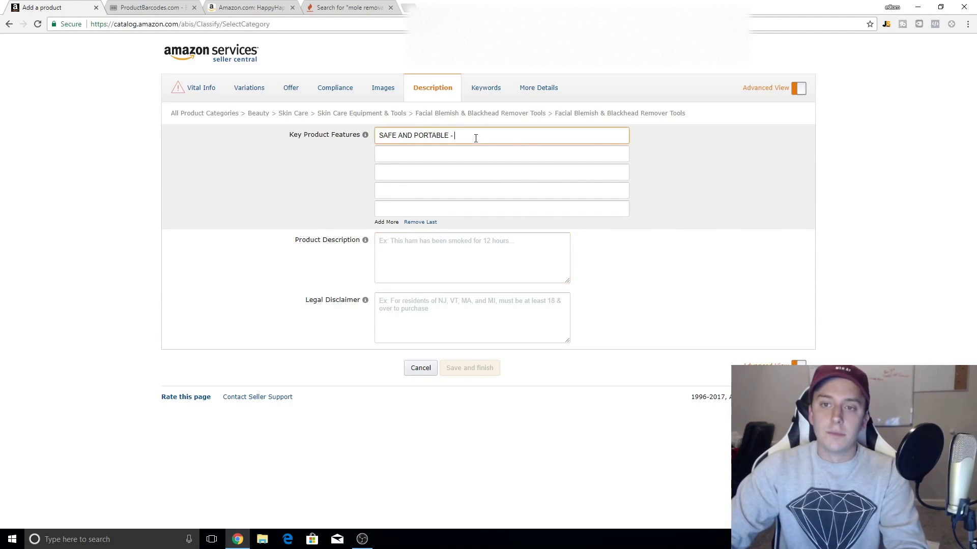
{"action": "key", "text": "BackSpace"}
{"action": "key", "text": "BackSpace"}
{"action": "type", "text": "Mama"}
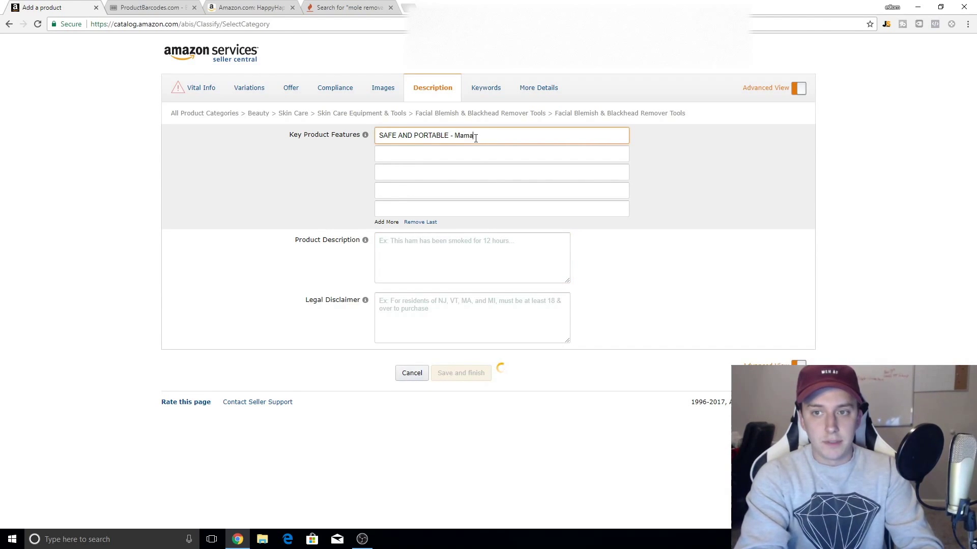
{"action": "type", "text": "Shops "}
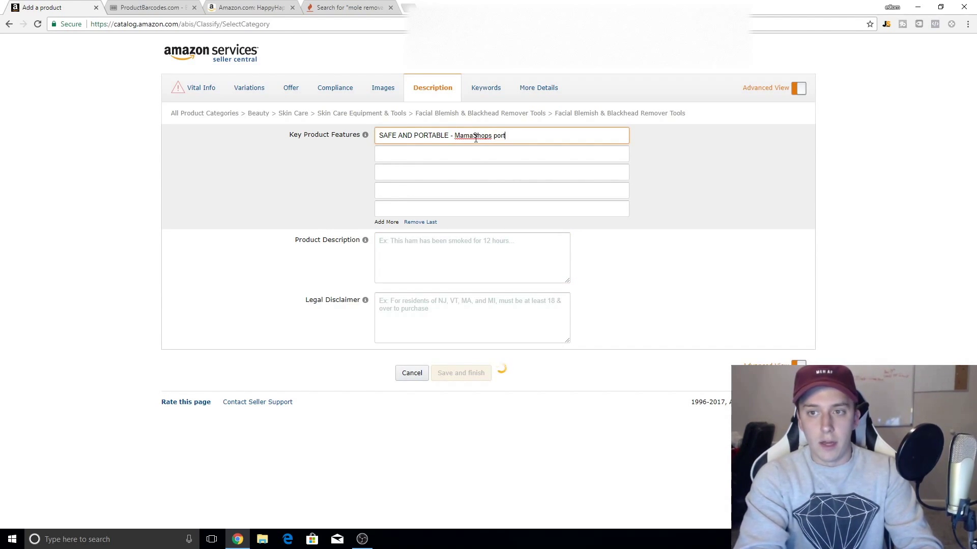
{"action": "type", "text": "mole removal too"}
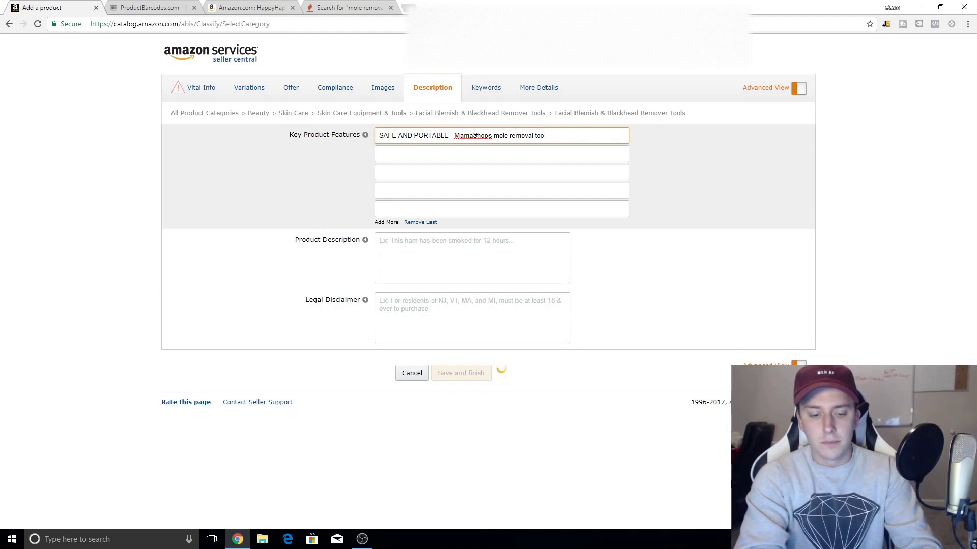
{"action": "type", "text": "l is mad"}
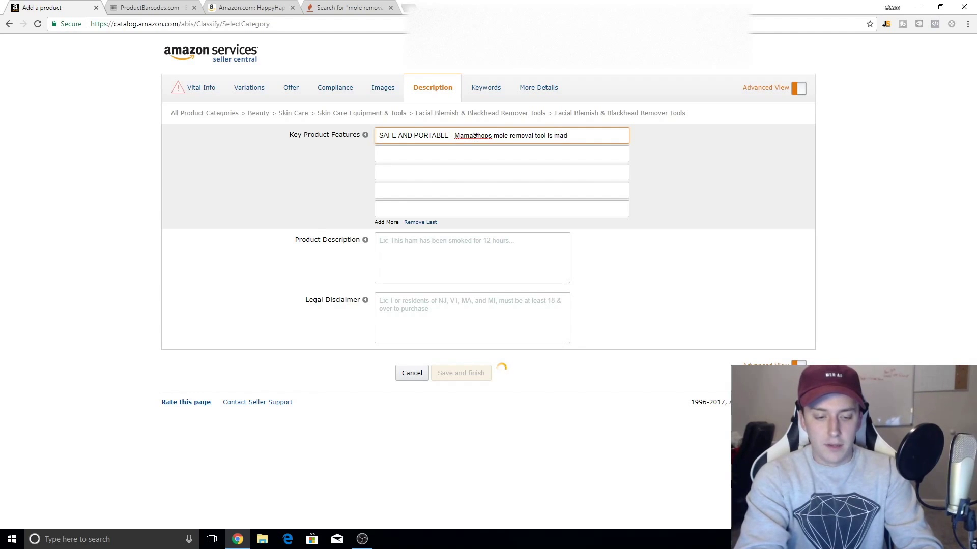
{"action": "type", "text": "e of the highest "}
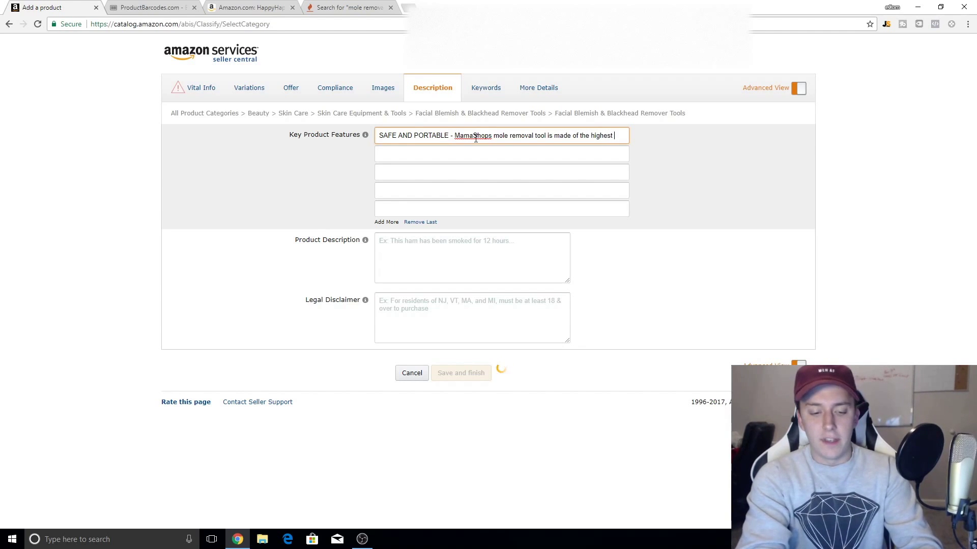
{"action": "type", "text": "technology "}
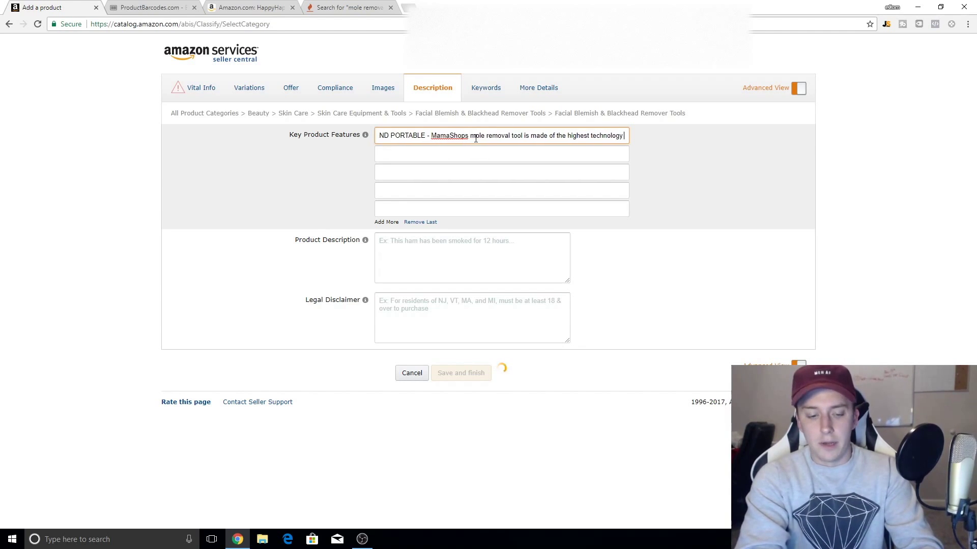
{"action": "type", "text": "known to mankind"}
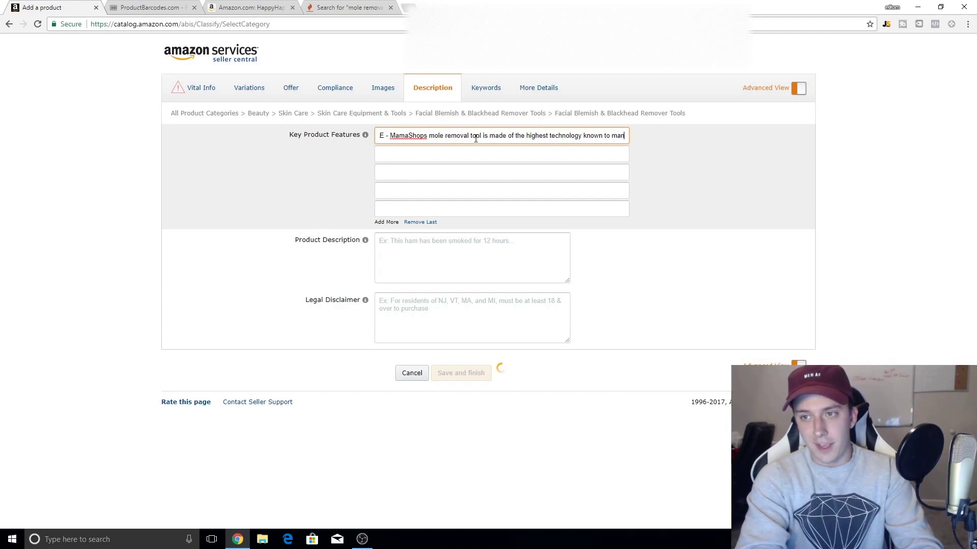
{"action": "left_click", "coordinate": [438, 154]}
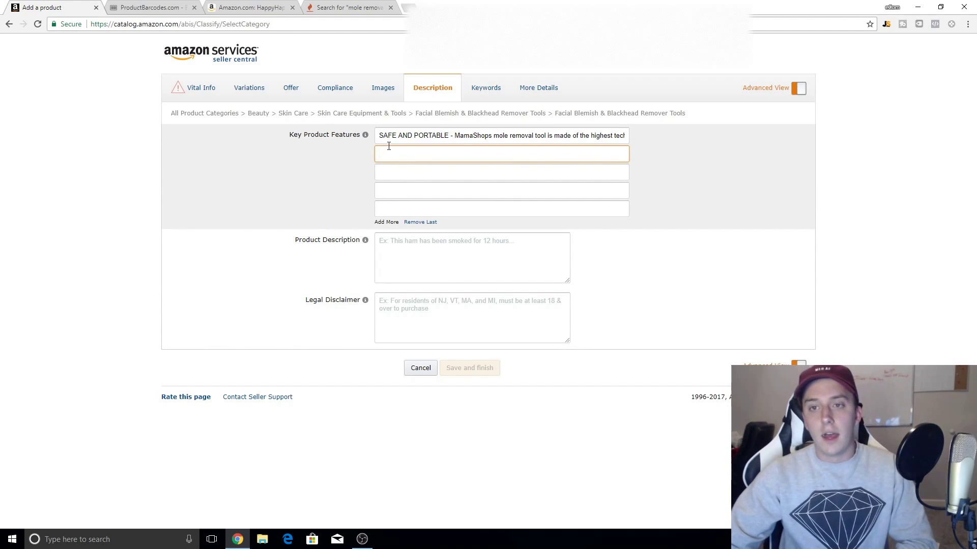
{"action": "left_click_drag", "start_coordinate": [375, 137], "coordinate": [859, 152]}
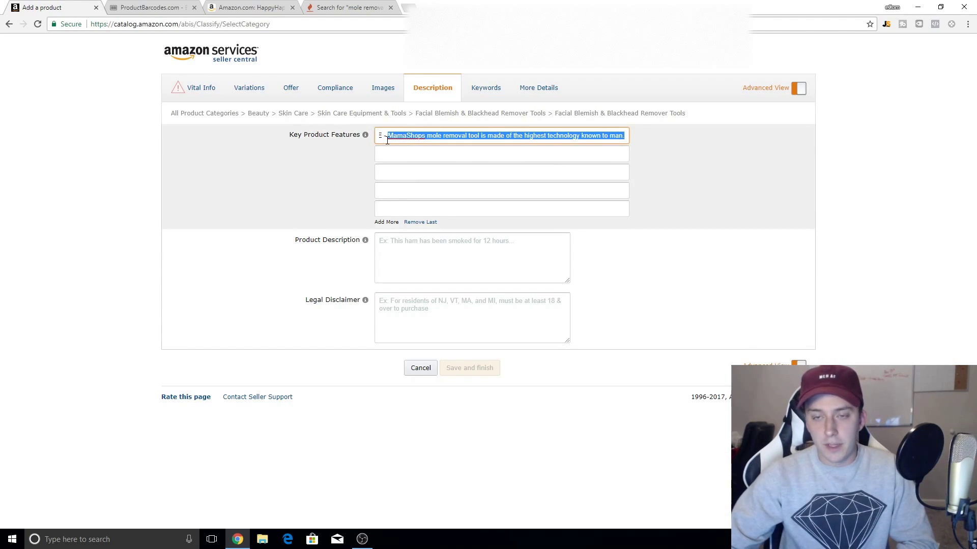
- Review the product description text and package contents on the HappyHapi listing as a model for the new listing's description
{"action": "left_click_drag", "start_coordinate": [386, 140], "coordinate": [377, 136]}
{"action": "left_click", "coordinate": [458, 257]}
{"action": "left_click", "coordinate": [250, 8]}
{"action": "scroll", "coordinate": [297, 251], "scroll_direction": "down", "scroll_amount": 20}
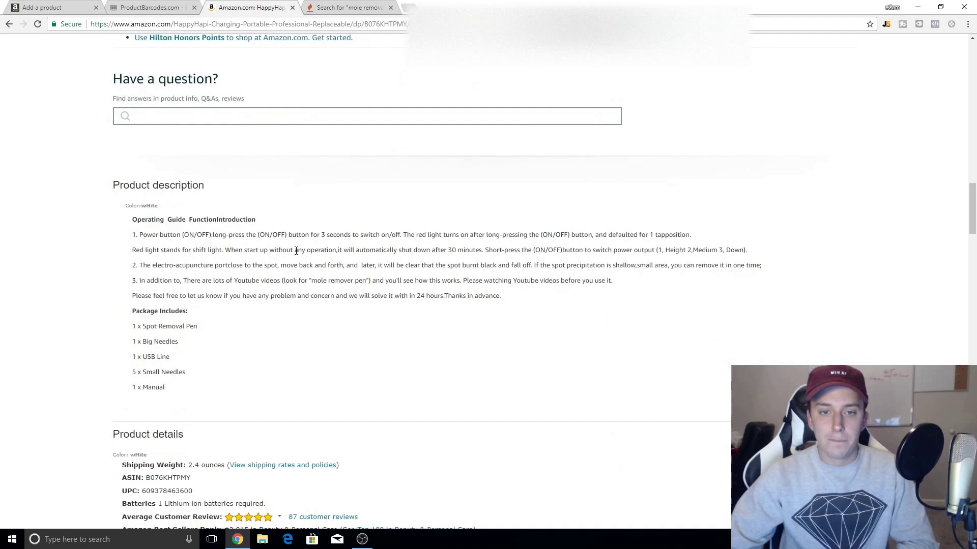
{"action": "scroll", "coordinate": [296, 252], "scroll_direction": "down", "scroll_amount": 3}
{"action": "scroll", "coordinate": [218, 273], "scroll_direction": "up", "scroll_amount": 2}
{"action": "left_click_drag", "start_coordinate": [219, 333], "coordinate": [164, 170]}
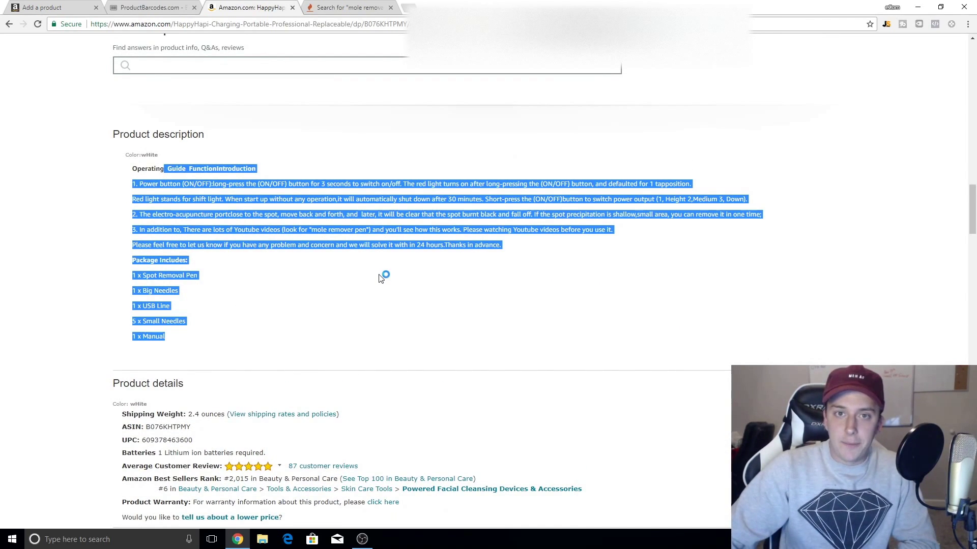
{"action": "left_click", "coordinate": [54, 7]}
{"action": "left_click", "coordinate": [397, 242]}
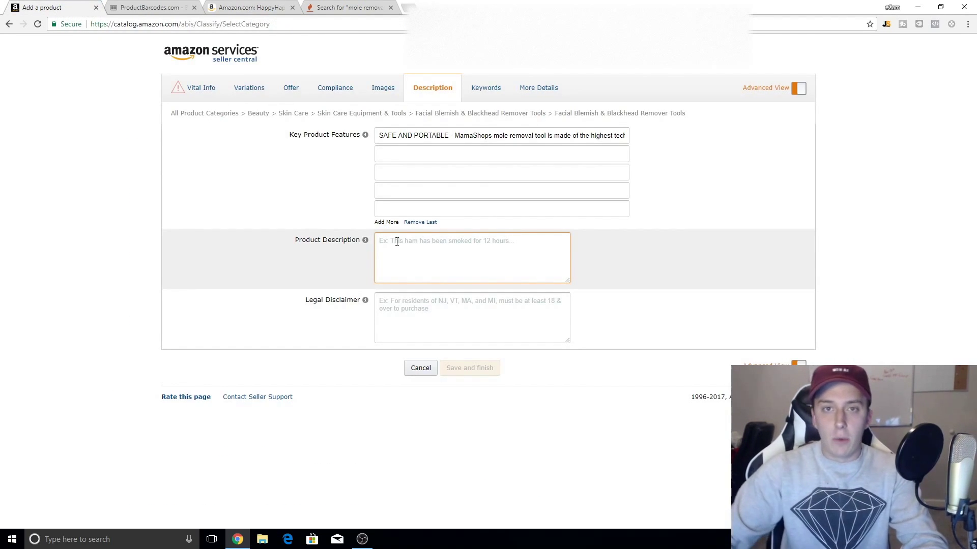
{"action": "left_click", "coordinate": [249, 8]}
{"action": "left_click", "coordinate": [226, 272]}
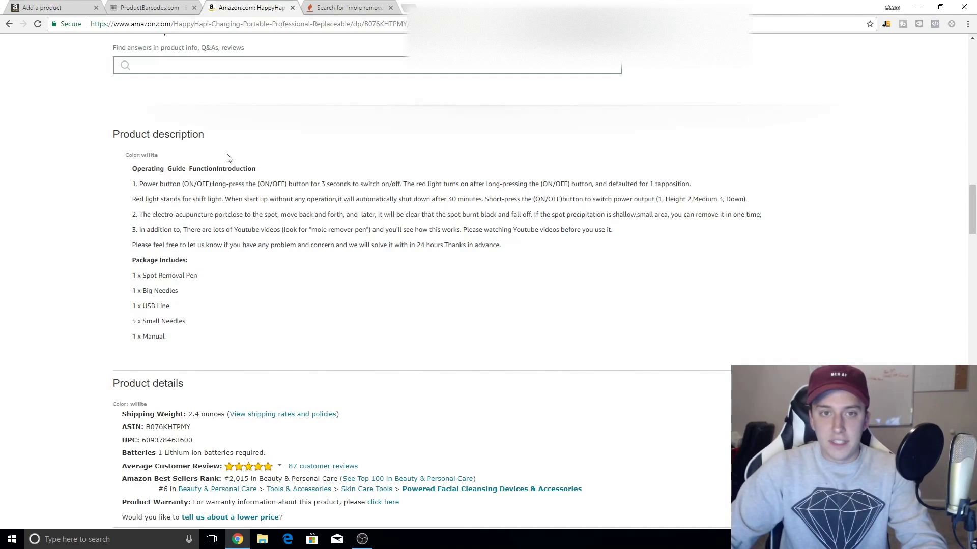
{"action": "left_click", "coordinate": [53, 7]}
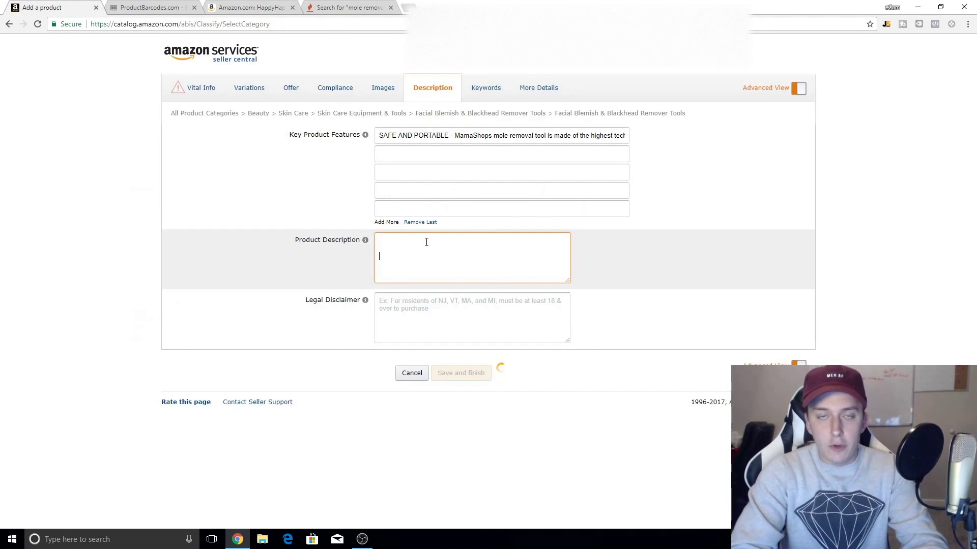
{"action": "type", "text": "dsadsa"}
{"action": "key", "text": "BackSpace"}
{"action": "key", "text": "BackSpace"}
{"action": "key", "text": "BackSpace"}
{"action": "key", "text": "BackSpace"}
{"action": "key", "text": "BackSpace"}
{"action": "key", "text": "BackSpace"}
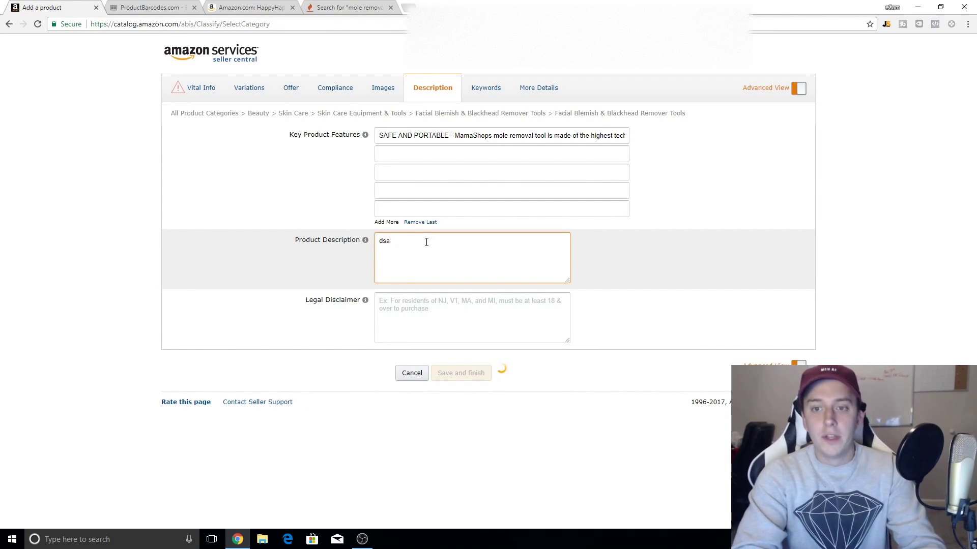
- Examine how the HappyHapi description is structured, from the numbered operating guide to the "Package Includes" list
{"action": "left_click", "coordinate": [269, 7]}
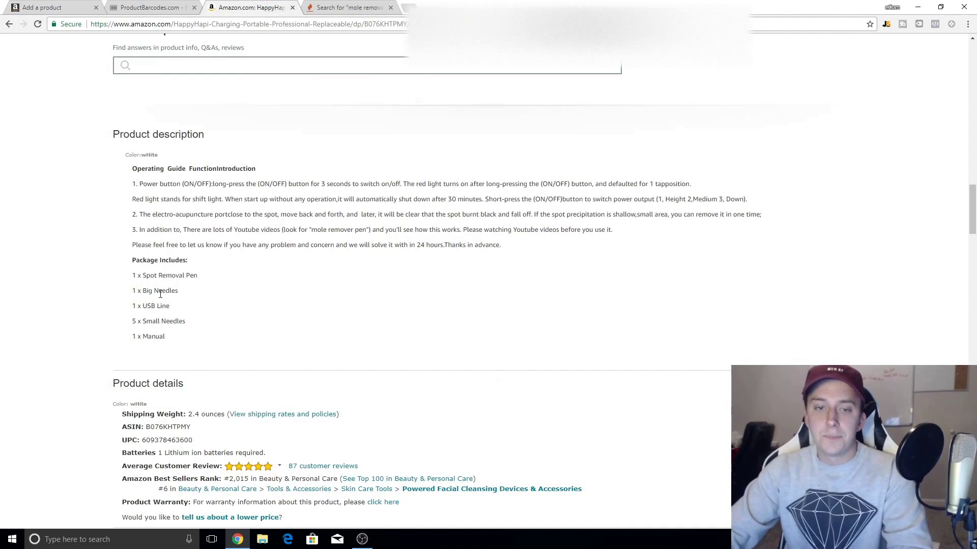
{"action": "left_click_drag", "start_coordinate": [173, 339], "coordinate": [127, 175]}
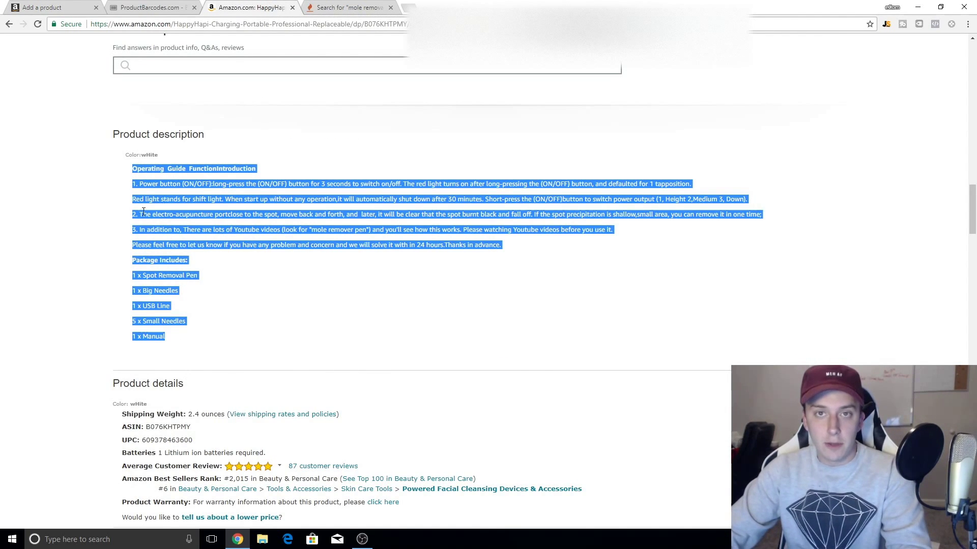
{"action": "left_click", "coordinate": [260, 327]}
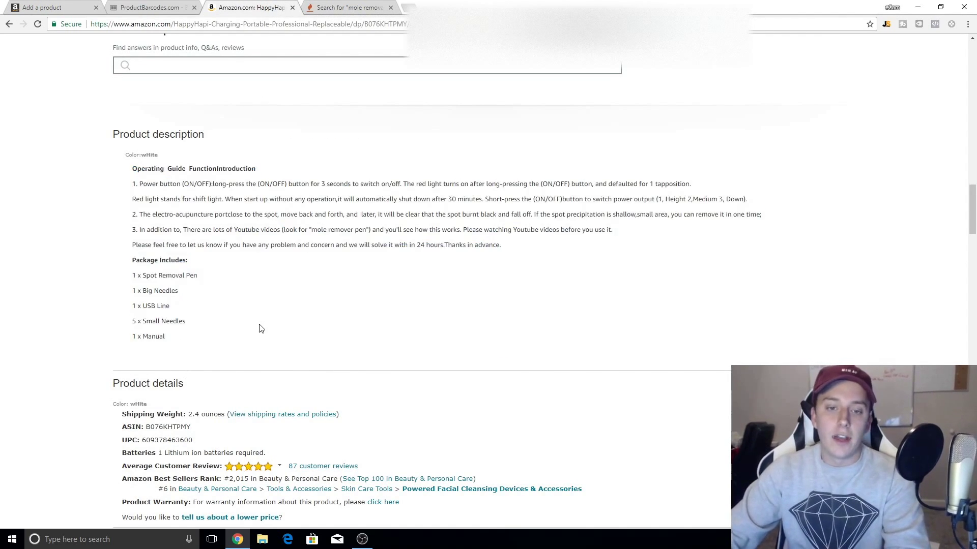
{"action": "left_click_drag", "start_coordinate": [192, 327], "coordinate": [129, 243]}
{"action": "left_click", "coordinate": [294, 298]}
{"action": "left_click_drag", "start_coordinate": [294, 299], "coordinate": [113, 177]}
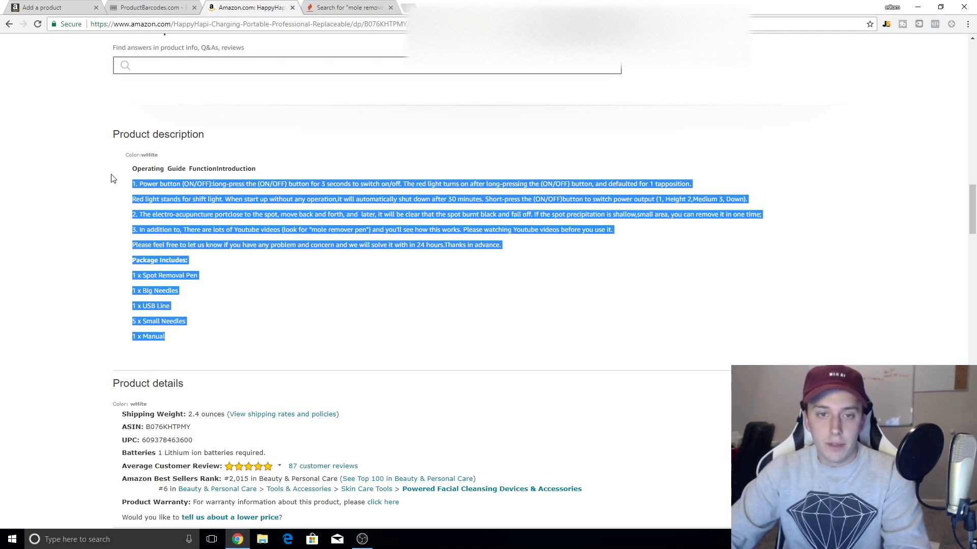
{"action": "left_click", "coordinate": [114, 177]}
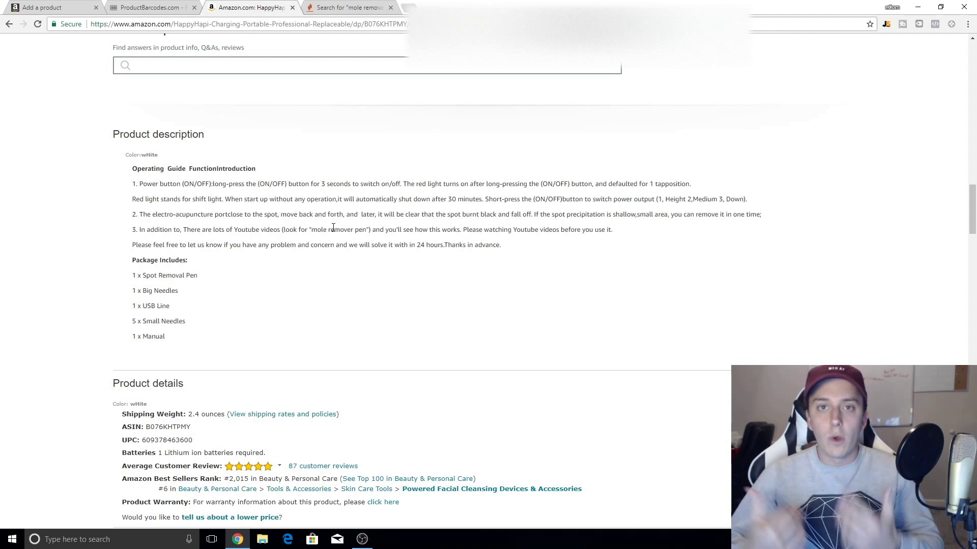
{"action": "left_click_drag", "start_coordinate": [270, 245], "coordinate": [126, 161]}
{"action": "left_click", "coordinate": [207, 307]}
{"action": "left_click_drag", "start_coordinate": [216, 336], "coordinate": [151, 245]}
{"action": "left_click", "coordinate": [268, 216]}
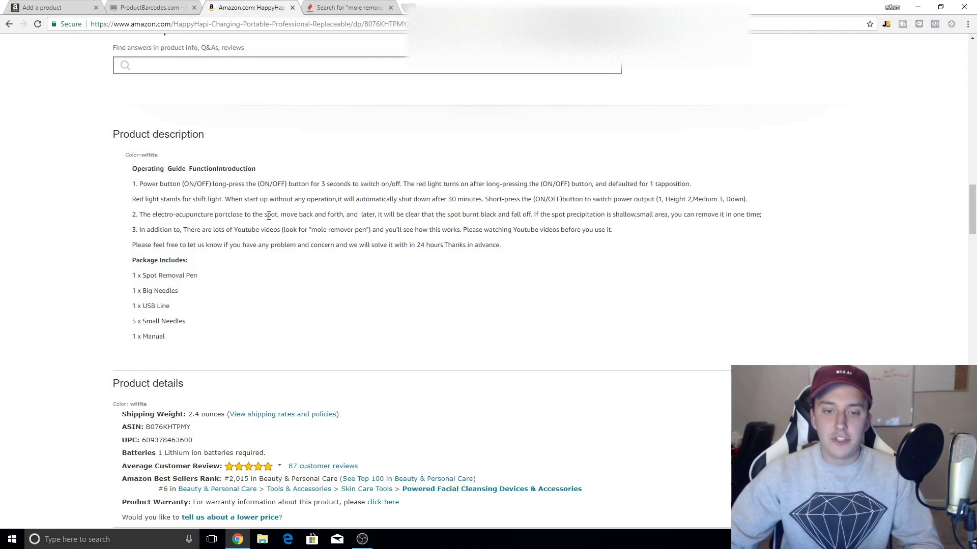
- In the Seller Central listing, enter the product description "Mole removal pen too is absolutely stunning! Get the look you've always wanted"
{"action": "left_click", "coordinate": [43, 7]}
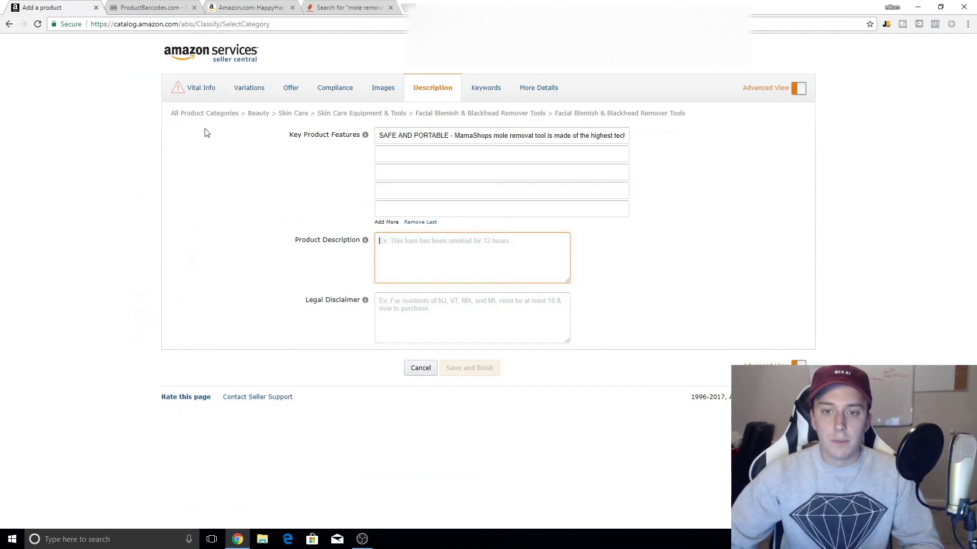
{"action": "left_click", "coordinate": [423, 263]}
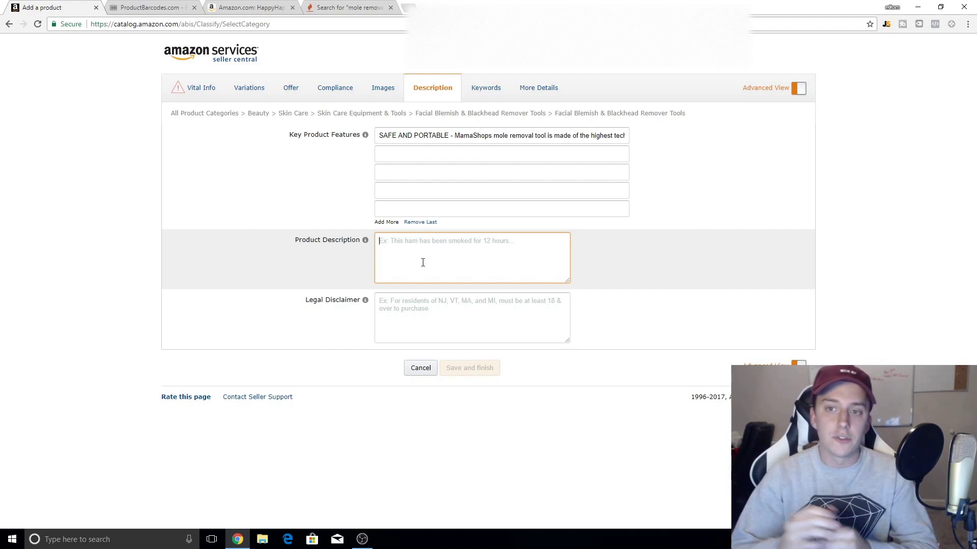
{"action": "mouse_move", "coordinate": [366, 241]}
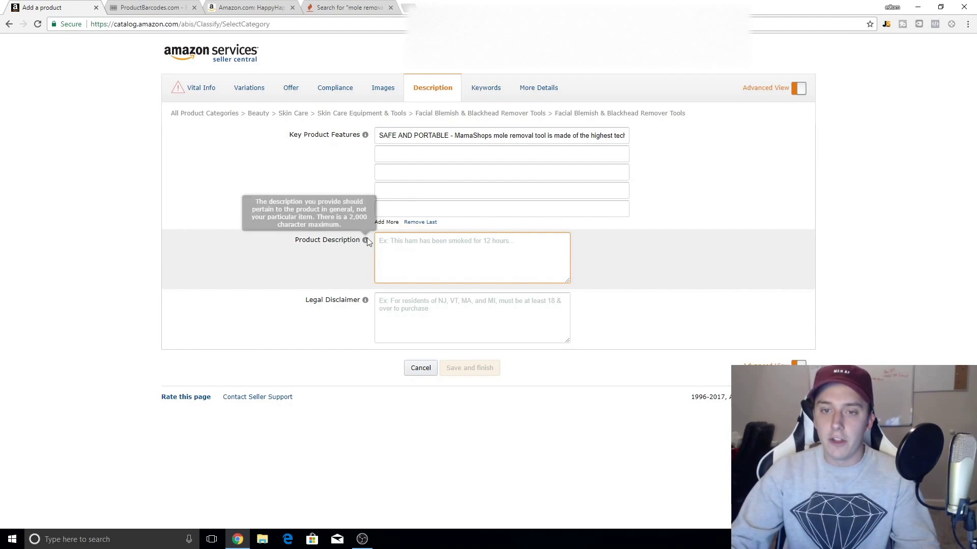
{"action": "type", "text": "Mole removal pen too is absolutely stu"}
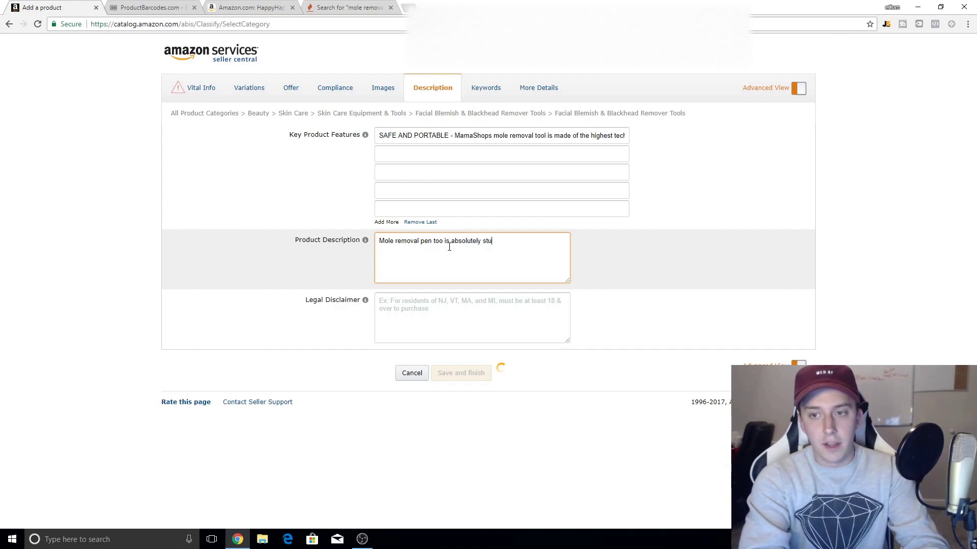
{"action": "type", "text": "nning! Get the look you've always wanted"}
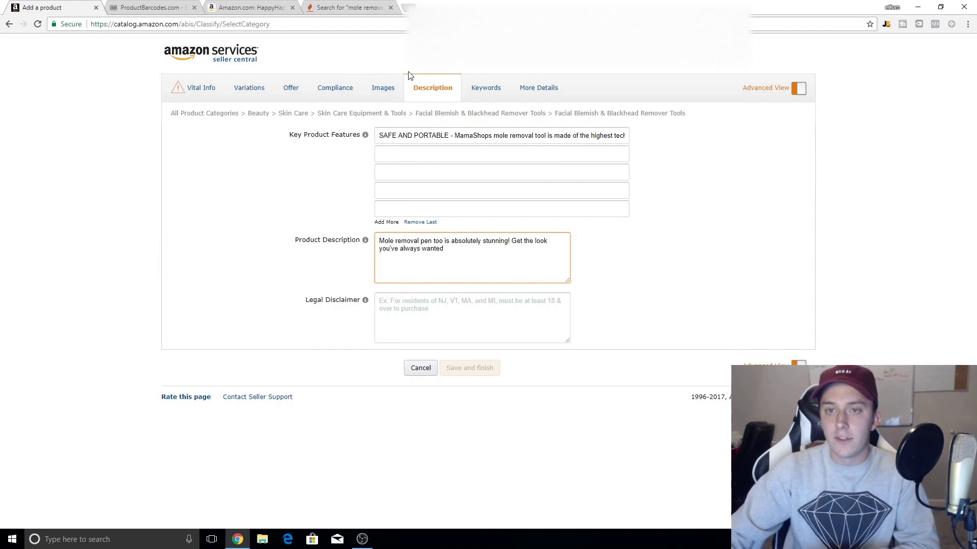
- Delete the stray "g" at the end of the Product ID in the vital info and return to the description section
{"action": "left_click", "coordinate": [201, 90]}
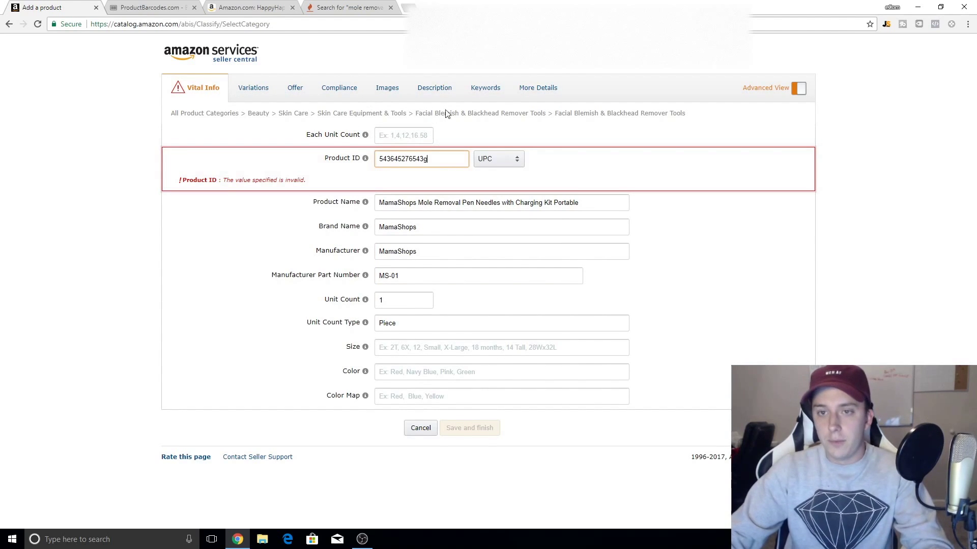
{"action": "key", "text": "BackSpace"}
{"action": "left_click", "coordinate": [446, 101]}
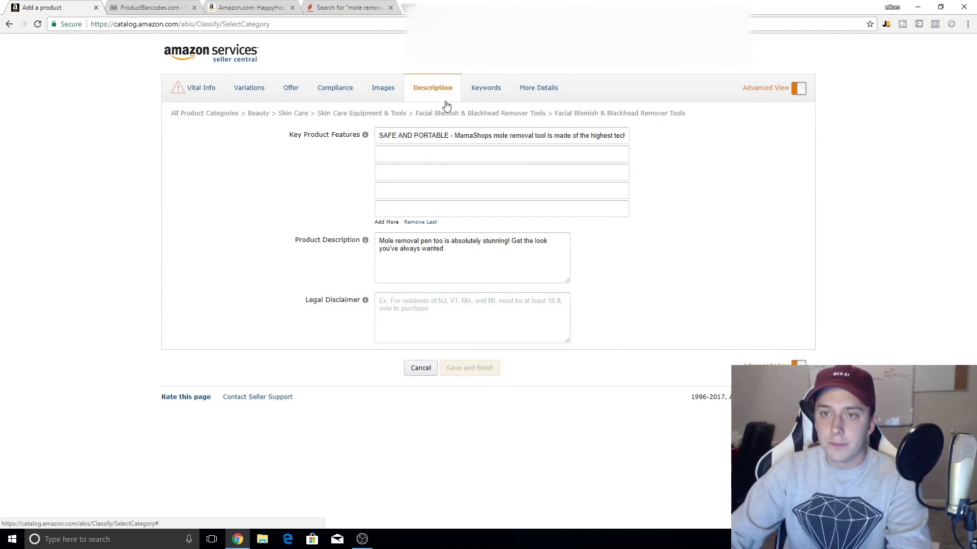
- Open the listing's keywords section and add four more Search Terms fields
{"action": "left_click", "coordinate": [463, 97]}
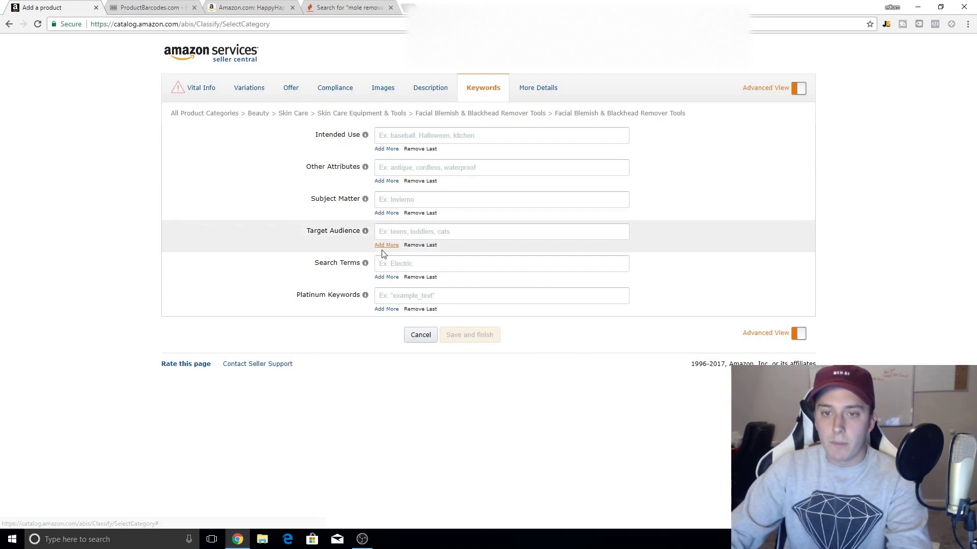
{"action": "left_click_drag", "start_coordinate": [347, 264], "coordinate": [327, 264]}
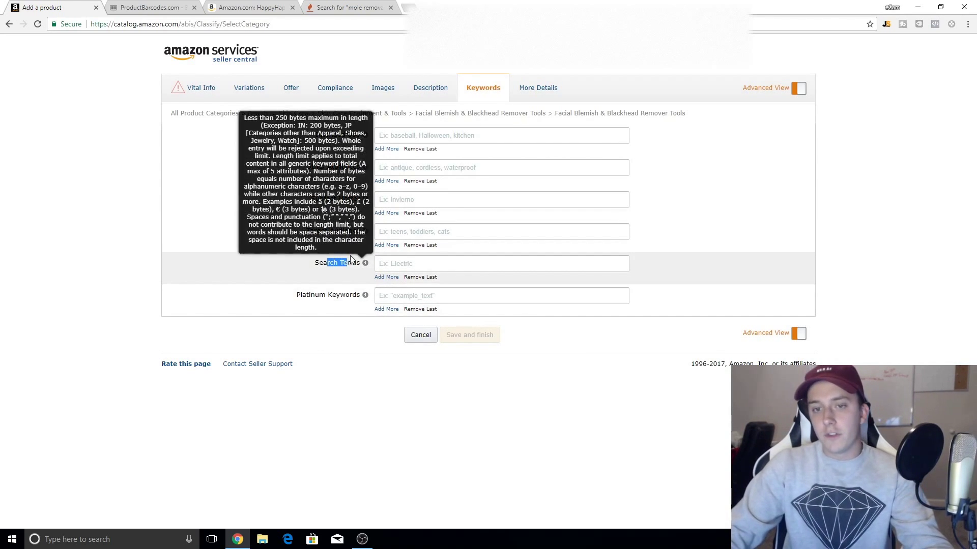
{"action": "left_click", "coordinate": [394, 277]}
{"action": "left_click", "coordinate": [389, 296]}
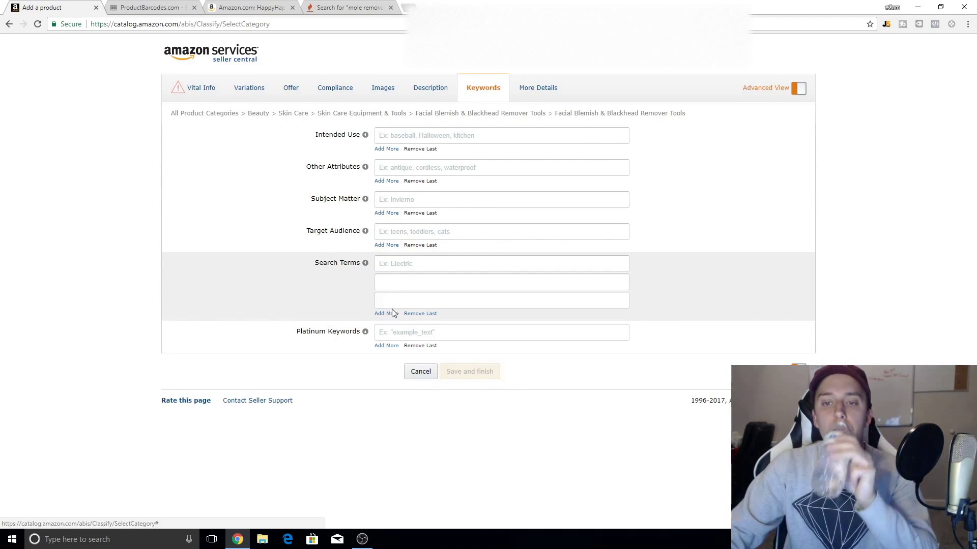
{"action": "left_click", "coordinate": [392, 313]}
{"action": "left_click", "coordinate": [392, 332]}
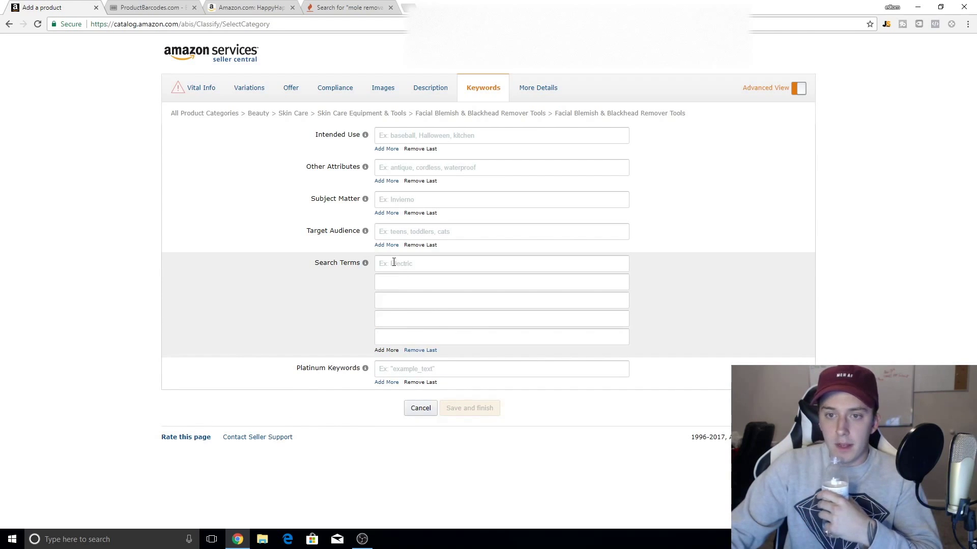
- Add two more Target Audience fields and set the three audiences to People, Men and Women
{"action": "double_click", "coordinate": [392, 245]}
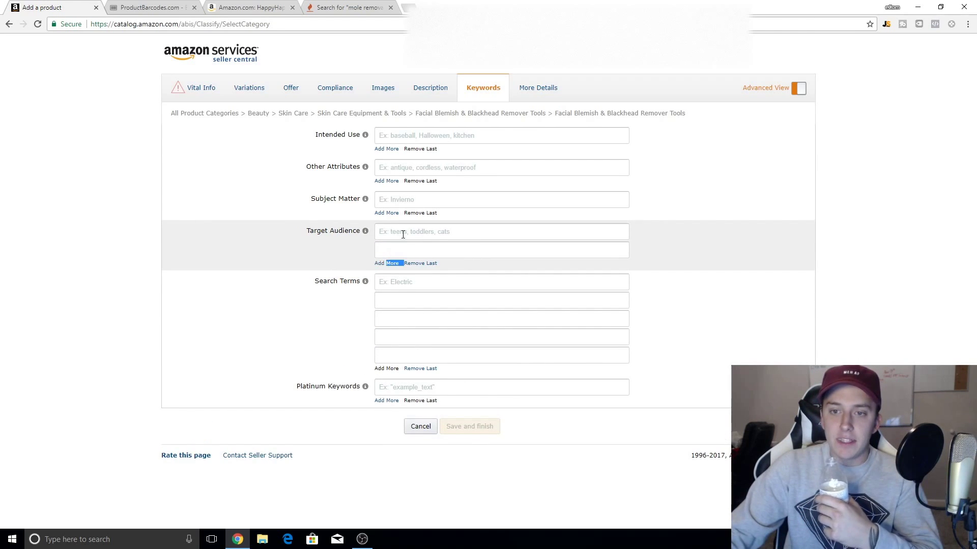
{"action": "left_click", "coordinate": [406, 233]}
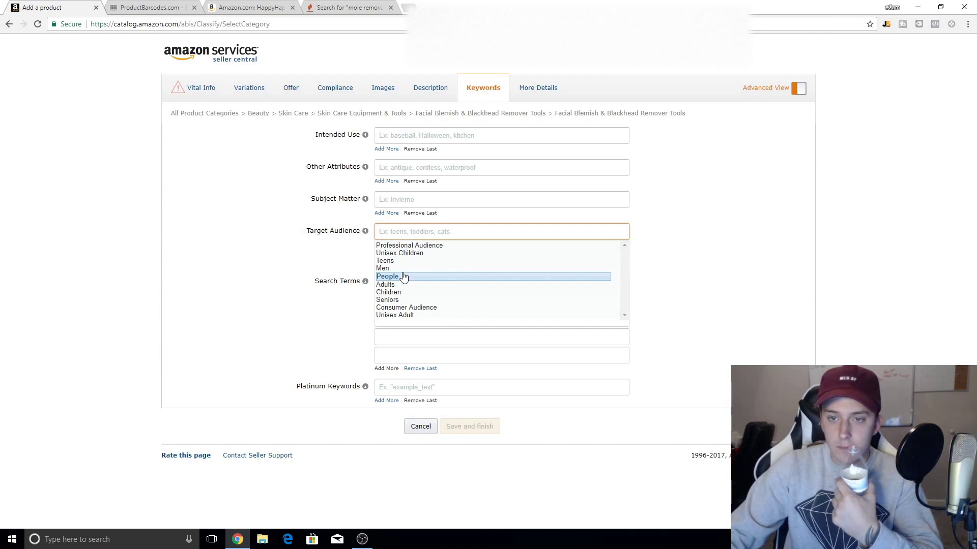
{"action": "left_click", "coordinate": [401, 275]}
{"action": "left_click", "coordinate": [402, 252]}
{"action": "left_click", "coordinate": [387, 286]}
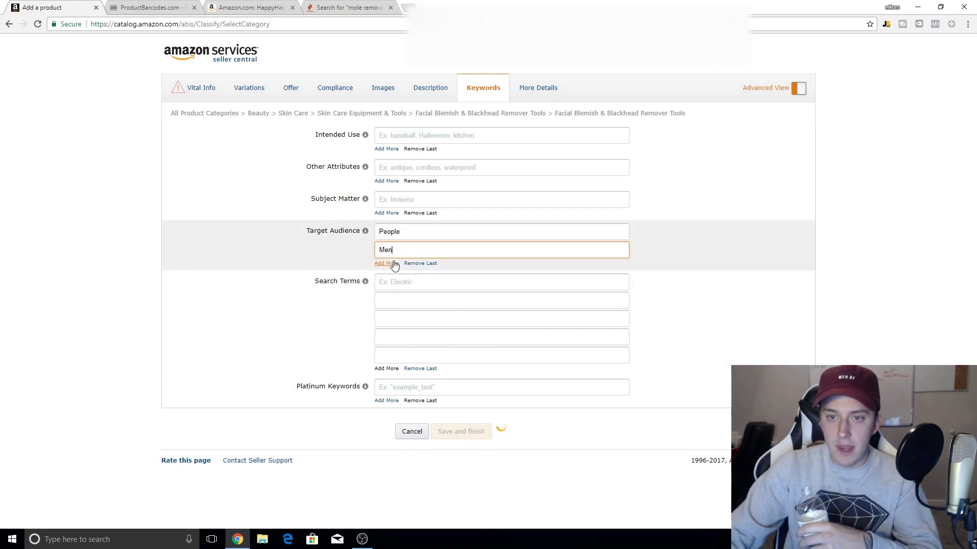
{"action": "left_click", "coordinate": [392, 266]}
{"action": "left_click", "coordinate": [395, 268]}
{"action": "type", "text": "Women"}
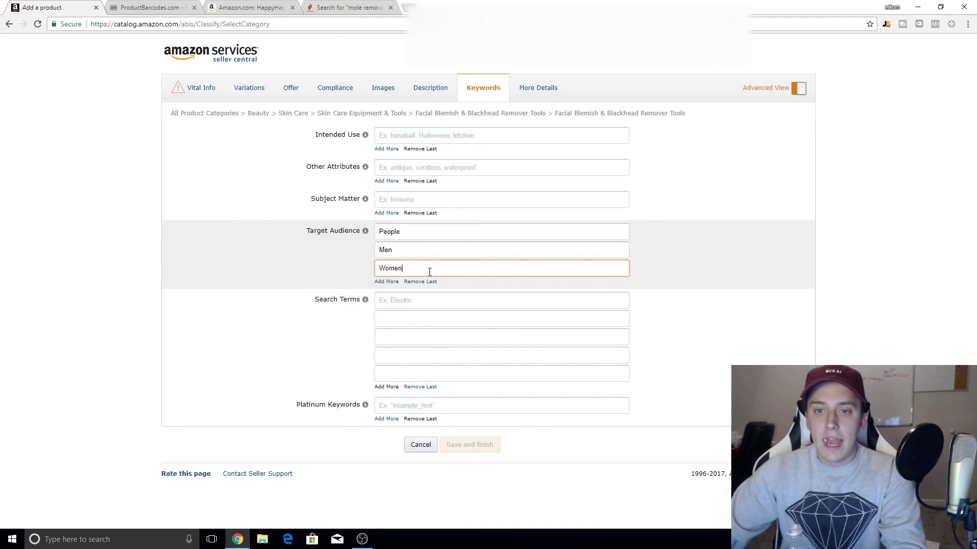
{"action": "left_click", "coordinate": [421, 242]}
{"action": "left_click", "coordinate": [421, 234]}
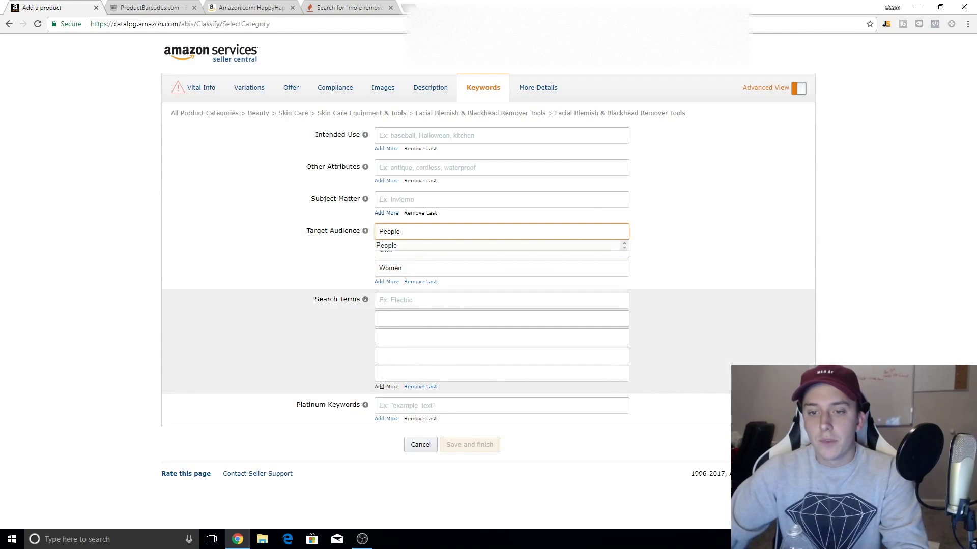
- Enter "Mole Removal pen tool kit" as the first search term and move on to the second search term field
{"action": "left_click", "coordinate": [386, 300]}
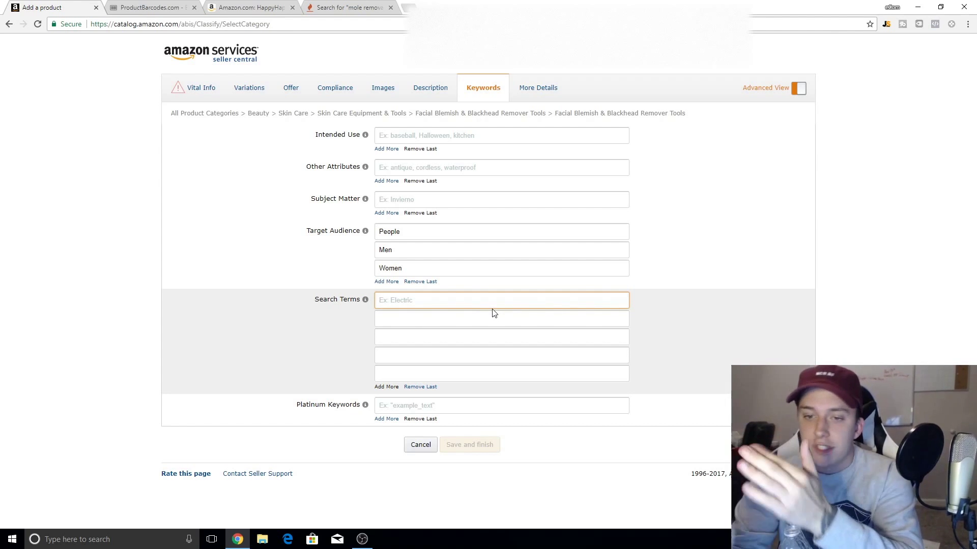
{"action": "type", "text": "M"}
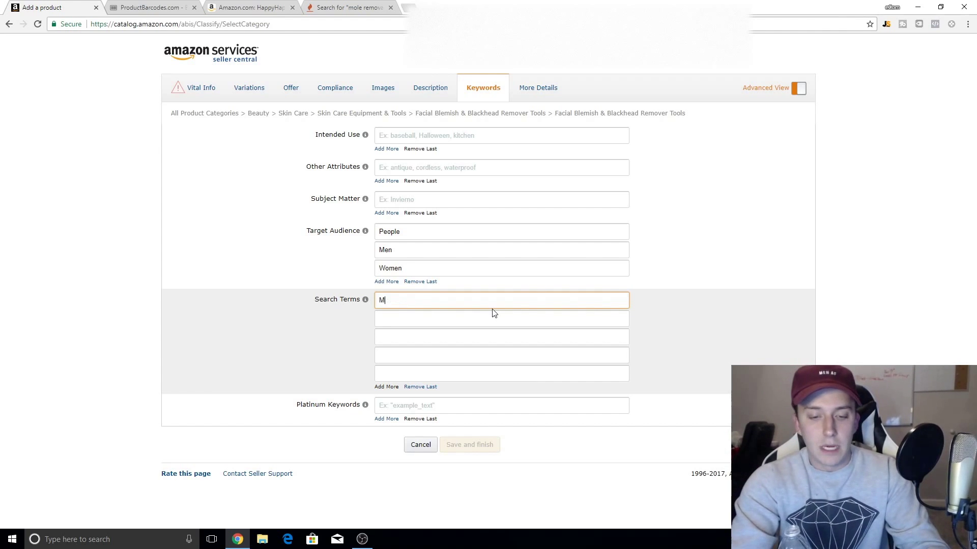
{"action": "type", "text": "ole Remoavl Too"}
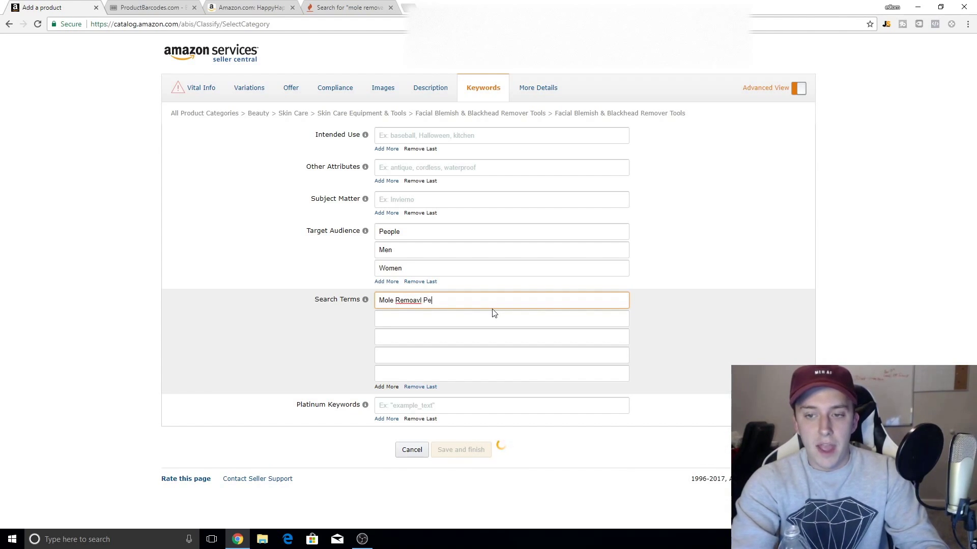
{"action": "key", "text": "BackSpace"}
{"action": "key", "text": "BackSpace"}
{"action": "key", "text": "BackSpace"}
{"action": "key", "text": "BackSpace"}
{"action": "key", "text": "BackSpace"}
{"action": "key", "text": "BackSpace"}
{"action": "key", "text": "BackSpace"}
{"action": "type", "text": "val"}
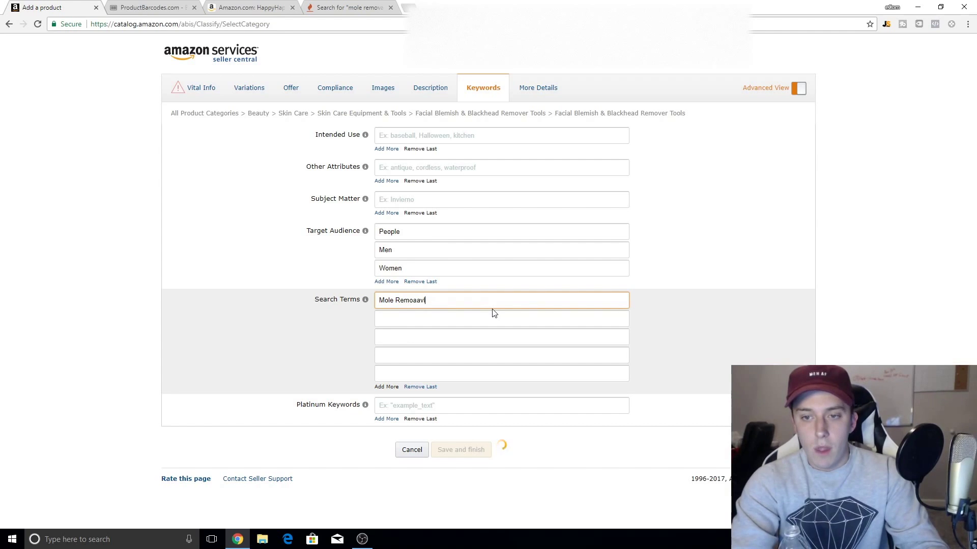
{"action": "key", "text": "BackSpace"}
{"action": "type", "text": "l p"}
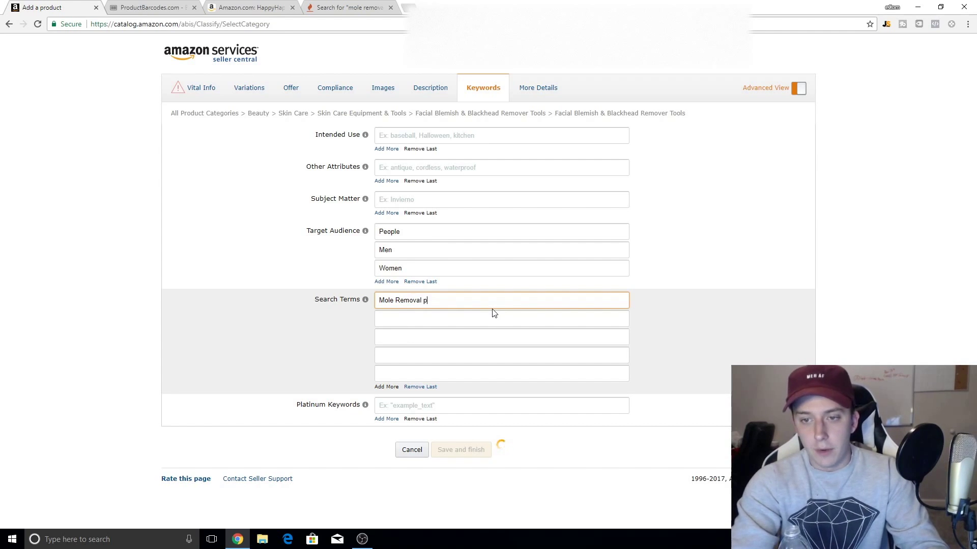
{"action": "type", "text": "en tool kit"}
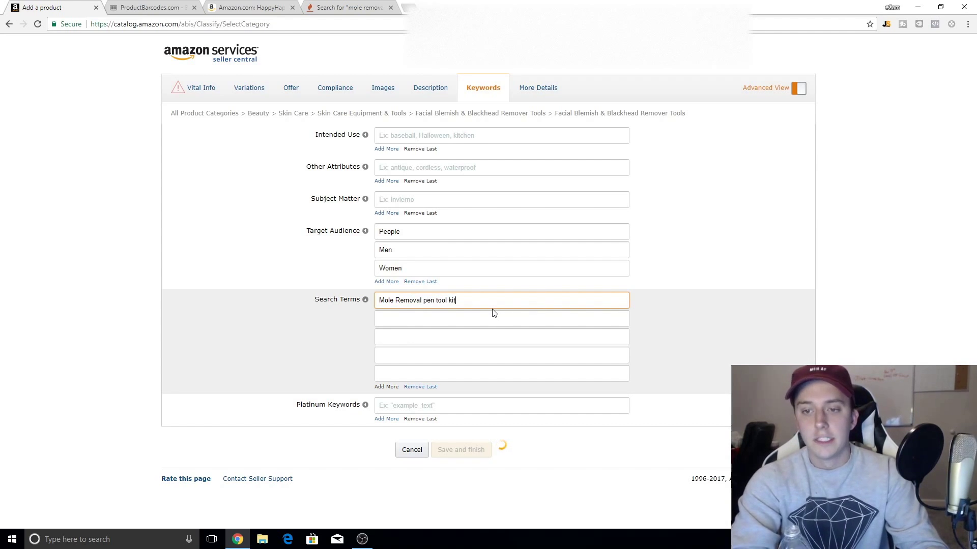
{"action": "left_click_drag", "start_coordinate": [437, 300], "coordinate": [498, 303]}
{"action": "left_click", "coordinate": [851, 305]}
{"action": "left_click", "coordinate": [429, 323]}
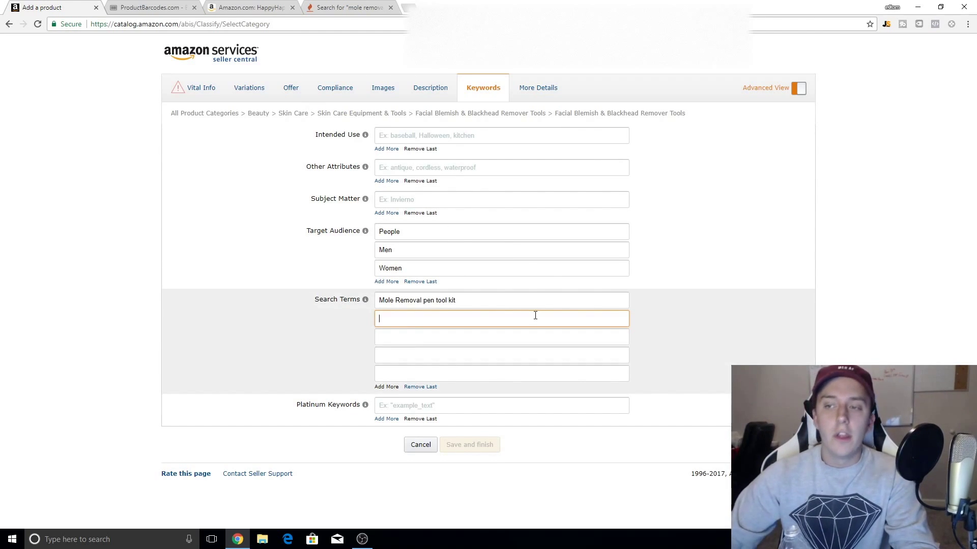
- Check the Keyword Tool suggestions for "mole removal pen" and return to the listing's search terms
{"action": "left_click", "coordinate": [351, 7]}
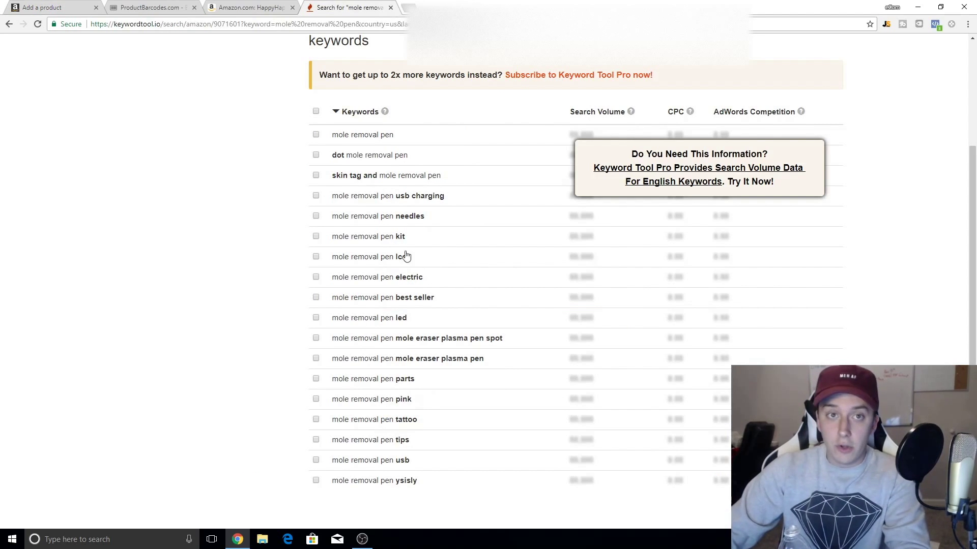
{"action": "left_click", "coordinate": [50, 11]}
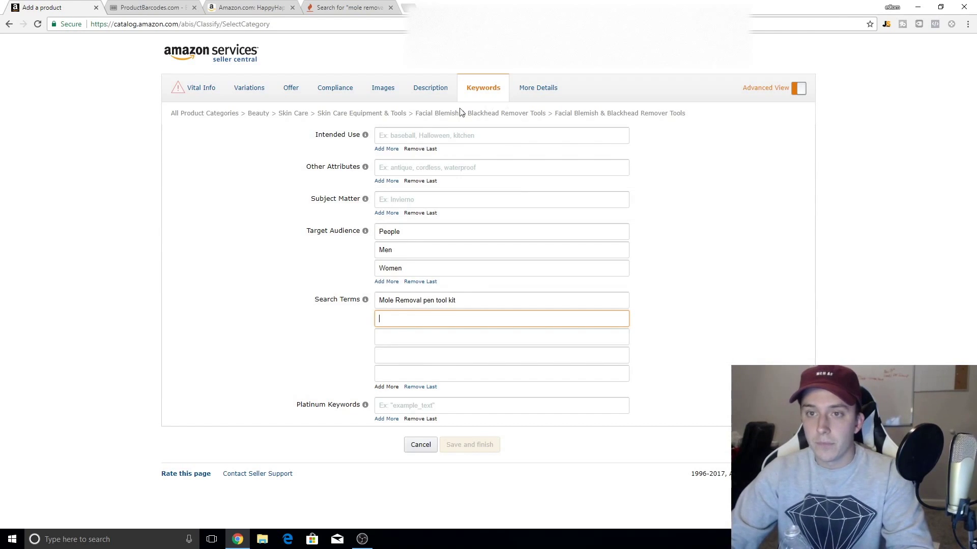
- Look through the listing's More Details fields and revisit its Variations, Keywords and Vital Info sections
{"action": "left_click", "coordinate": [552, 90]}
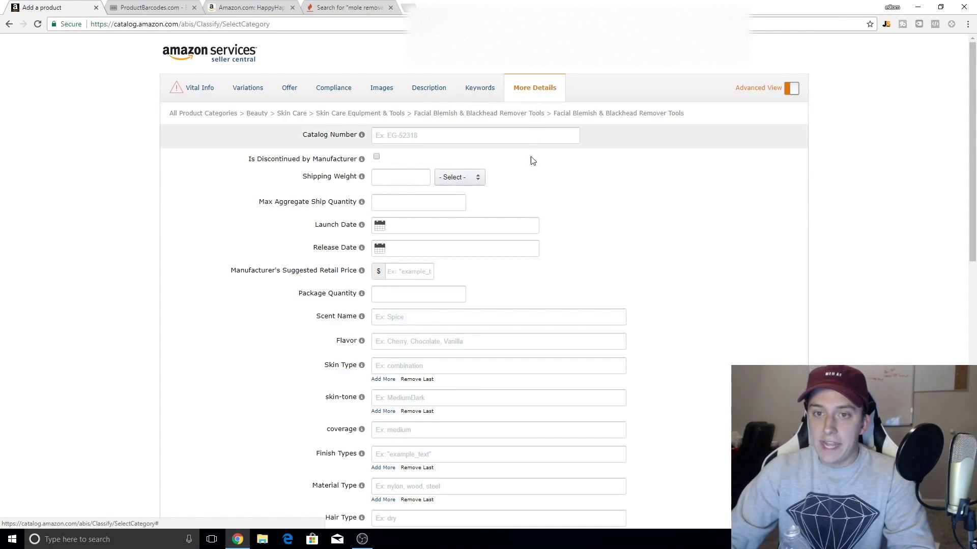
{"action": "scroll", "coordinate": [529, 159], "scroll_direction": "down", "scroll_amount": 11}
{"action": "scroll", "coordinate": [497, 334], "scroll_direction": "up", "scroll_amount": 11}
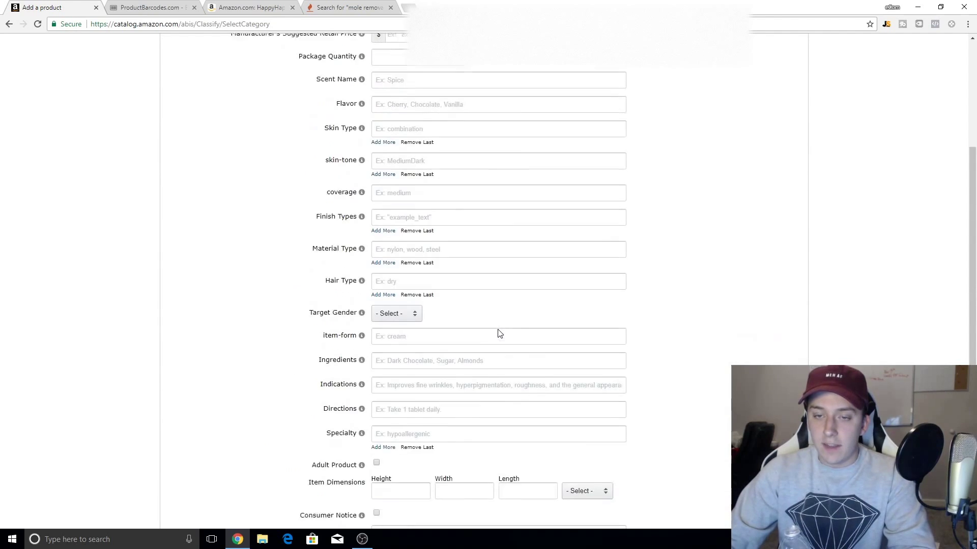
{"action": "left_click", "coordinate": [244, 96]}
{"action": "left_click", "coordinate": [487, 89]}
{"action": "left_click", "coordinate": [198, 91]}
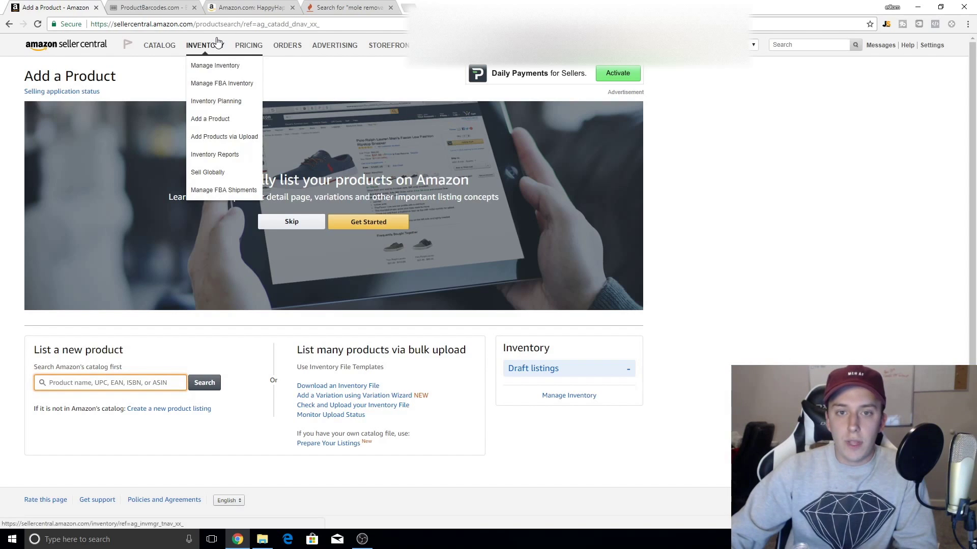
{"action": "mouse_move", "coordinate": [206, 47]}
{"action": "mouse_move", "coordinate": [443, 65]}
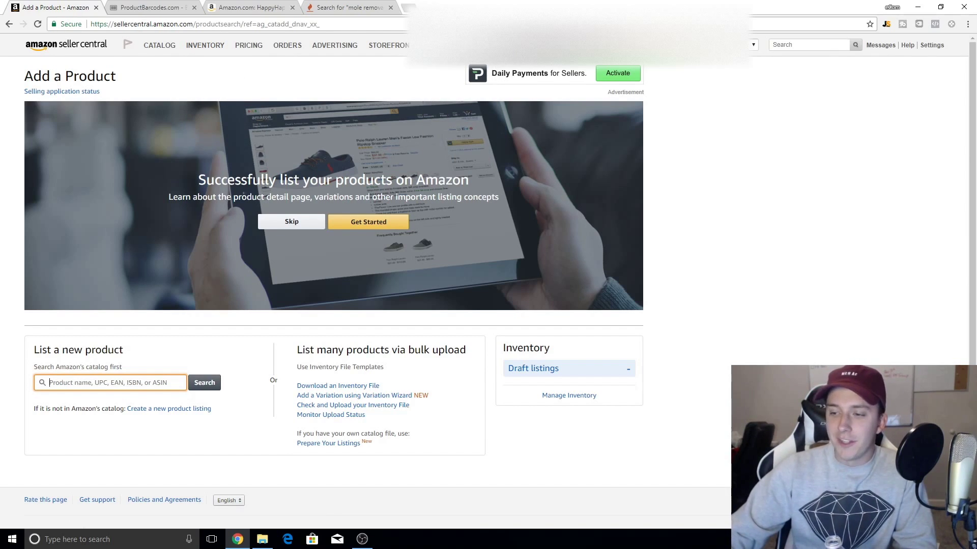
{"action": "left_click", "coordinate": [826, 282]}
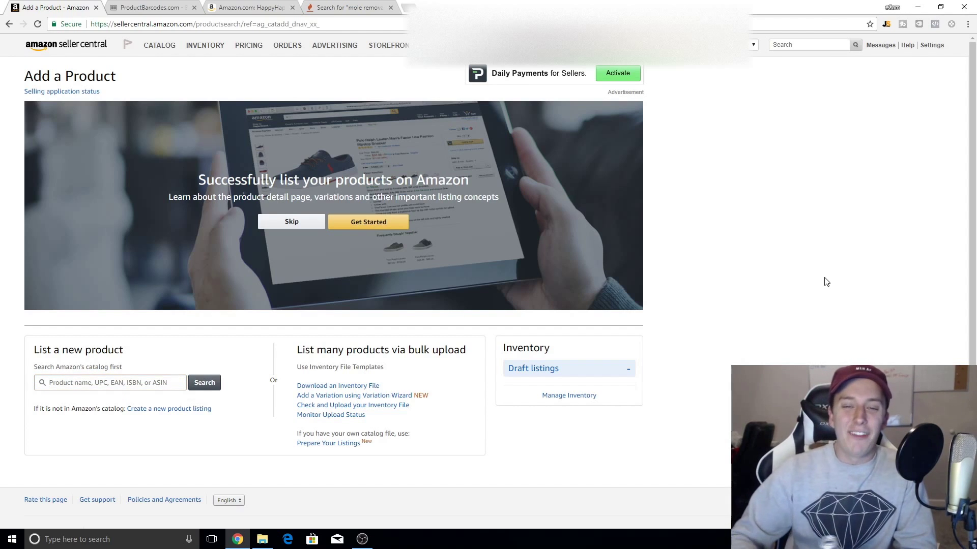